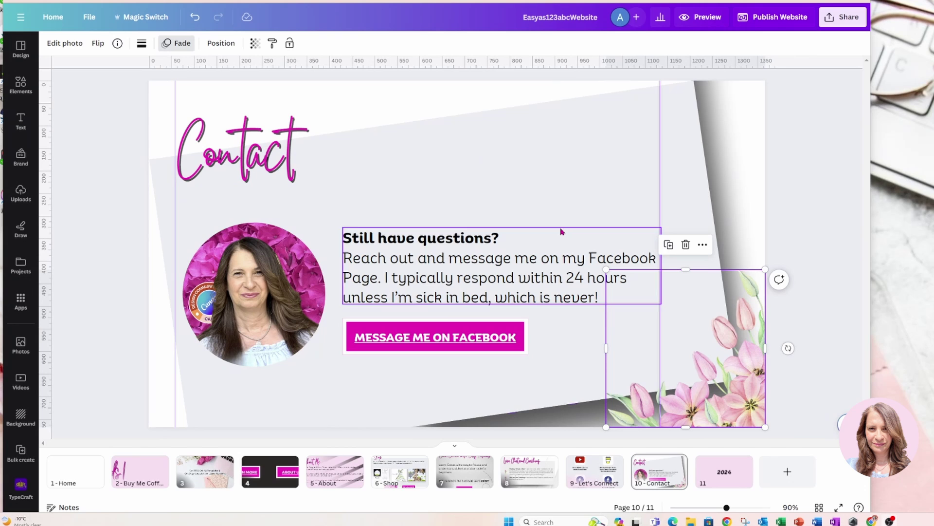
Deselect the tulip decoration and scroll back up to page 1, the Home header with the logo.
left_click(789, 142)
scroll(789, 144, "up", 5)
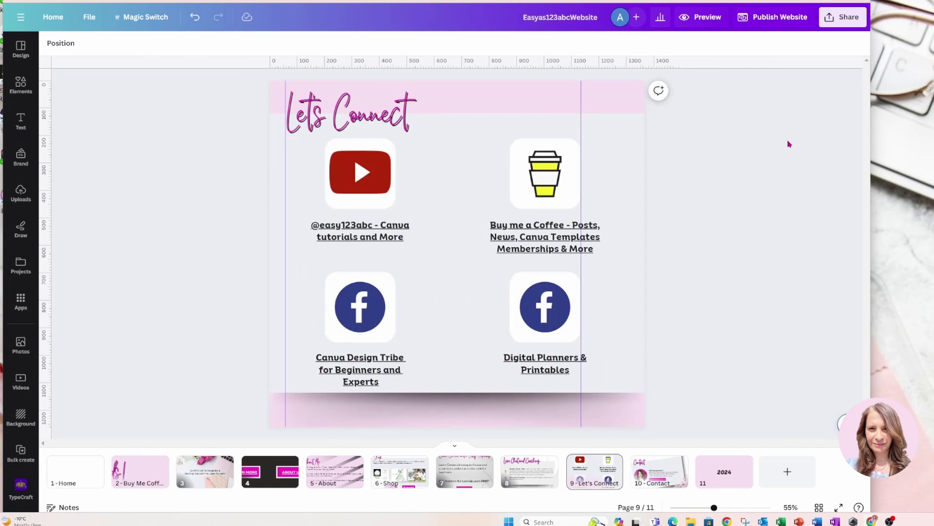
scroll(788, 144, "up", 15)
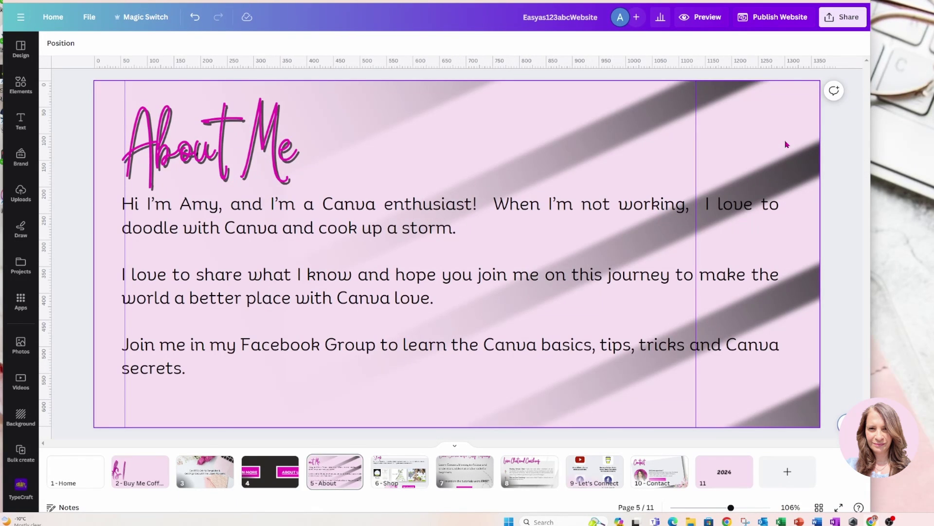
scroll(786, 144, "up", 6)
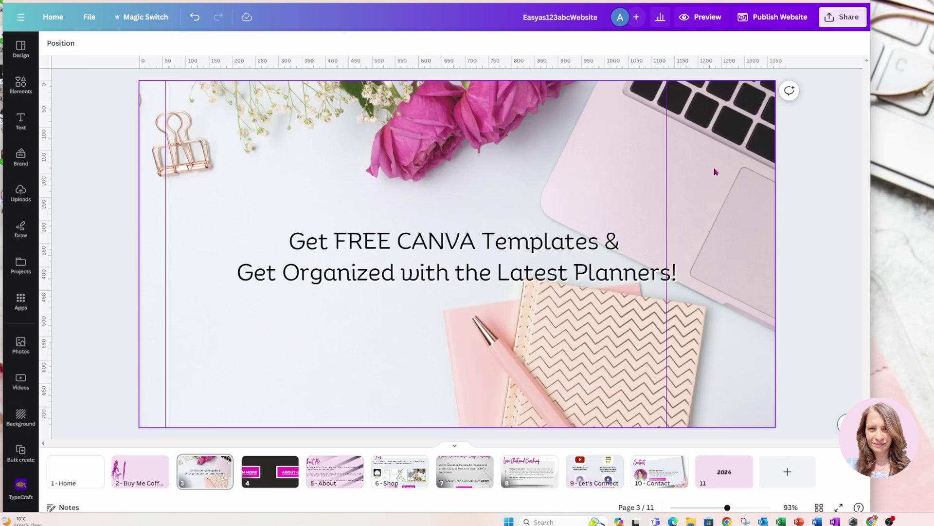
scroll(715, 172, "up", 3)
scroll(568, 153, "up", 3)
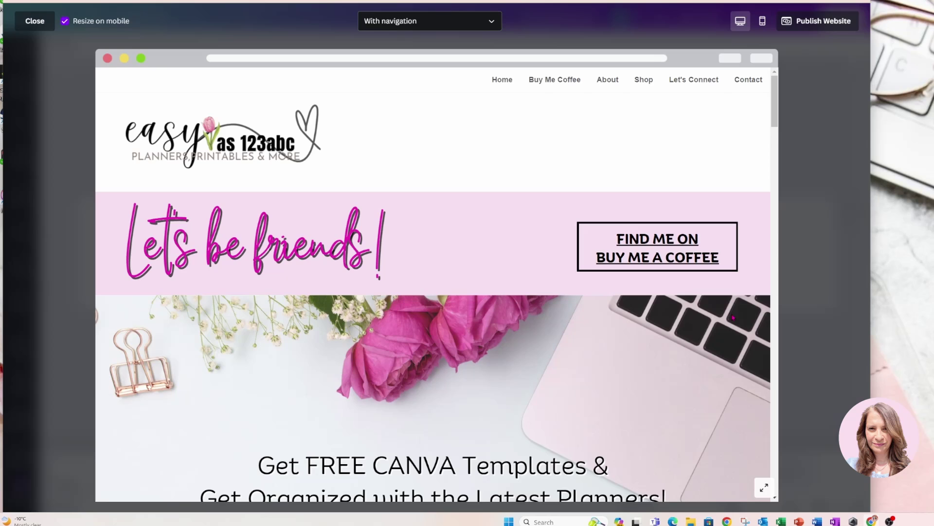
scroll(729, 340, "down", 2)
scroll(729, 340, "down", 4)
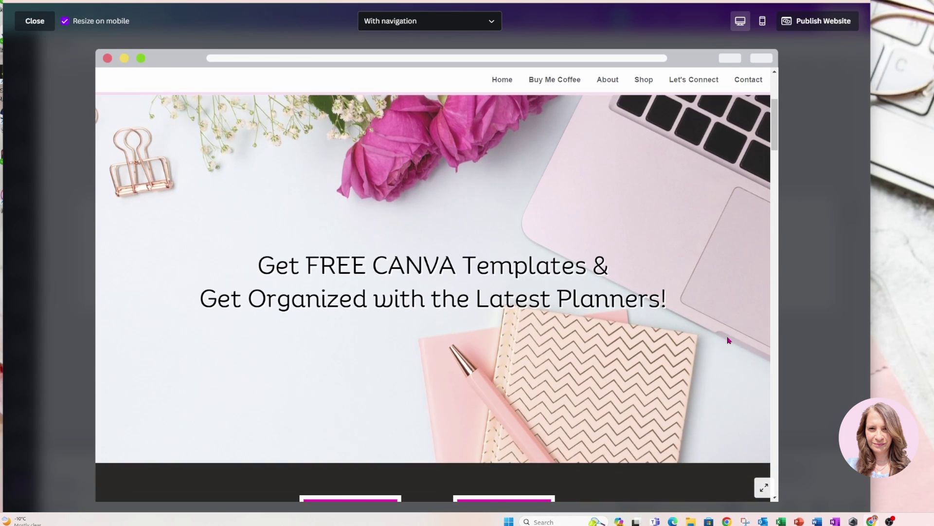
scroll(728, 340, "up", 5)
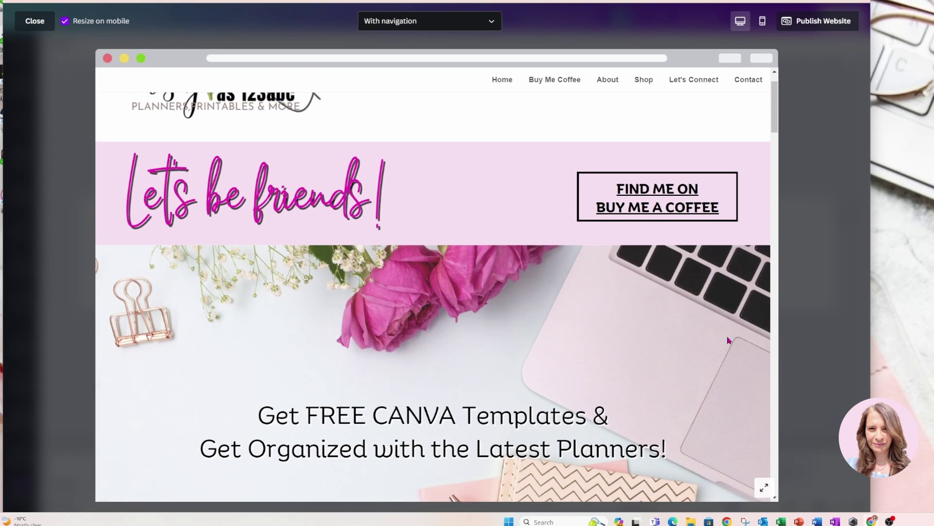
scroll(729, 339, "up", 1)
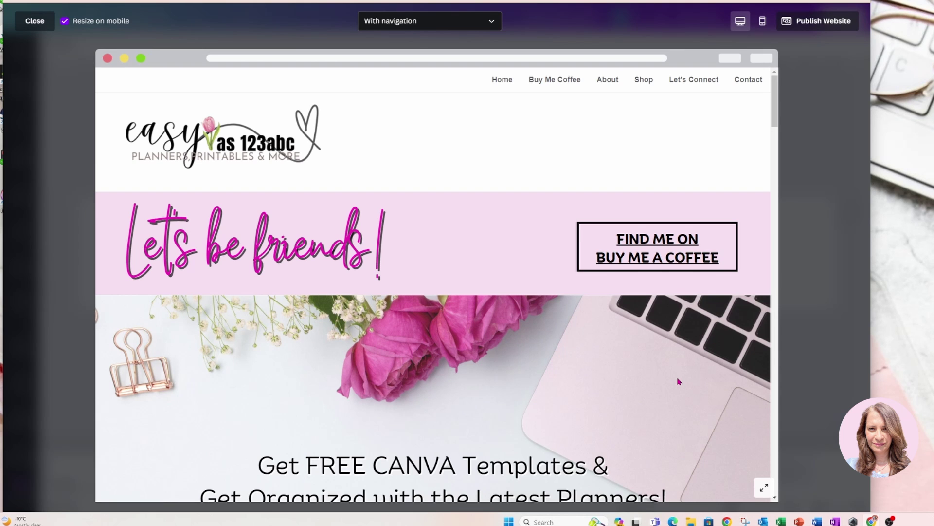
scroll(679, 381, "down", 8)
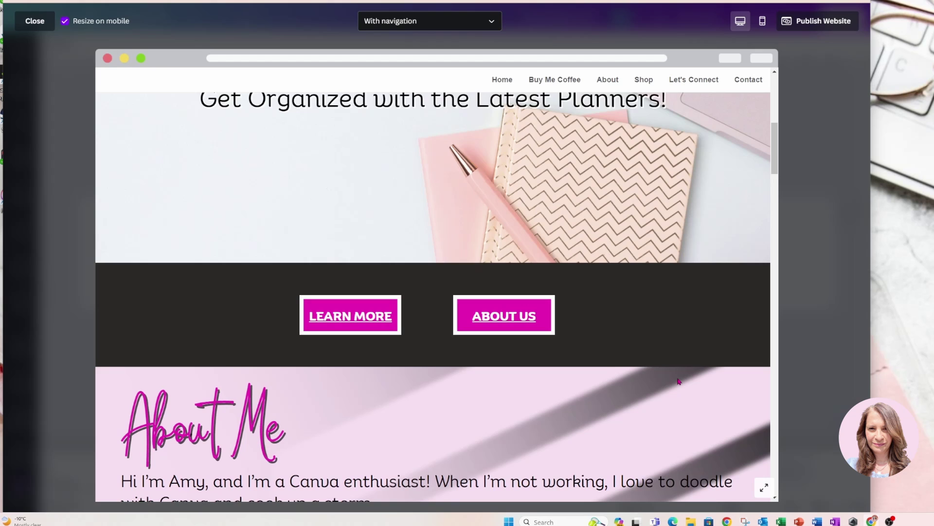
scroll(679, 381, "down", 1)
scroll(679, 382, "down", 8)
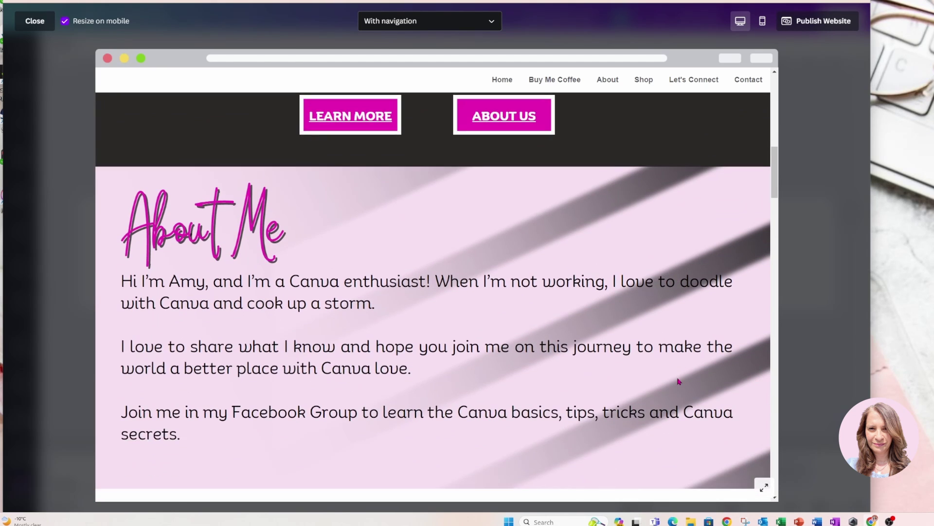
scroll(679, 381, "down", 8)
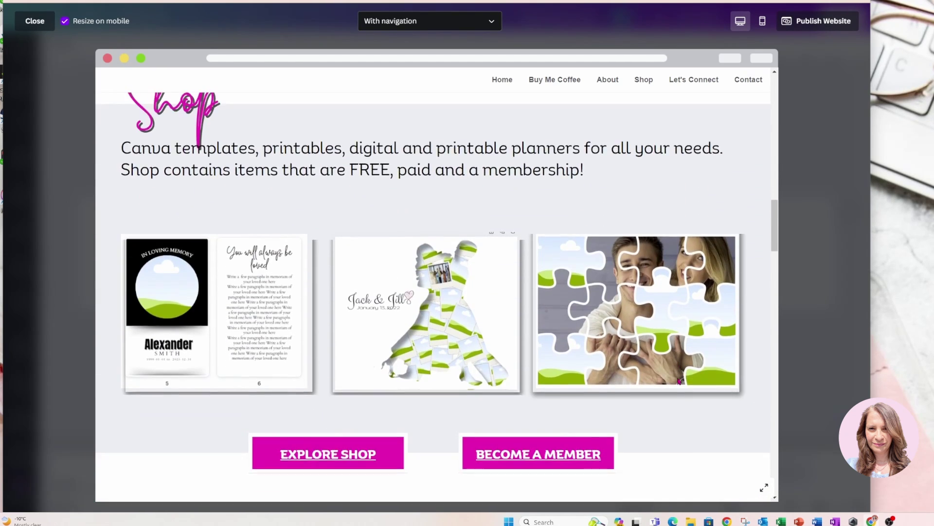
scroll(679, 381, "down", 9)
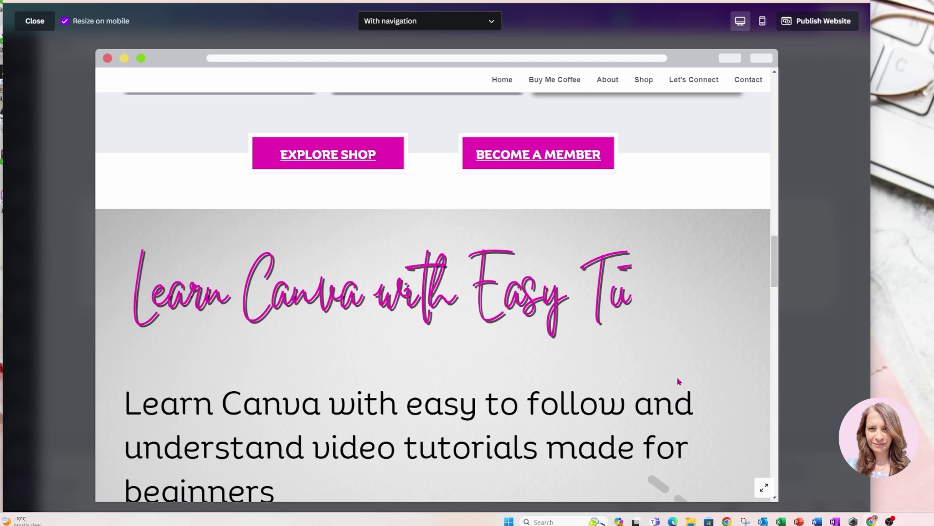
scroll(679, 381, "down", 9)
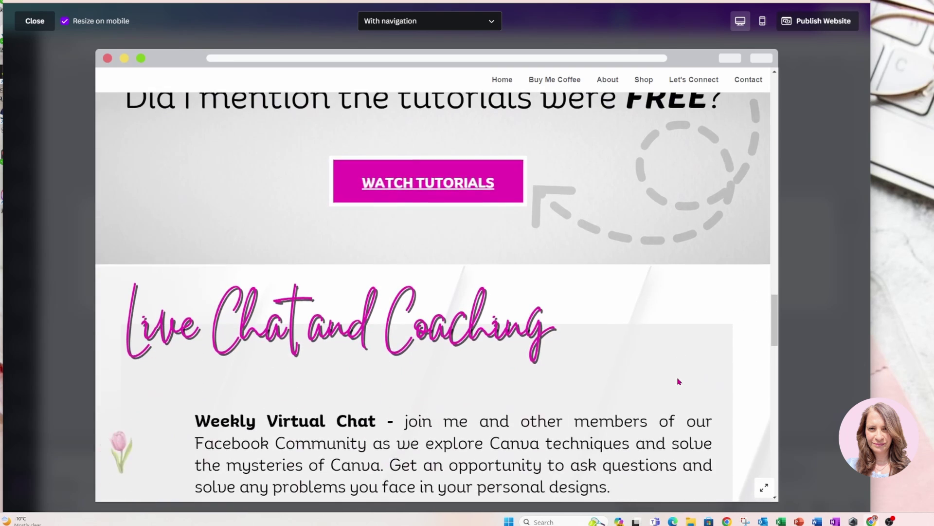
scroll(679, 381, "down", 9)
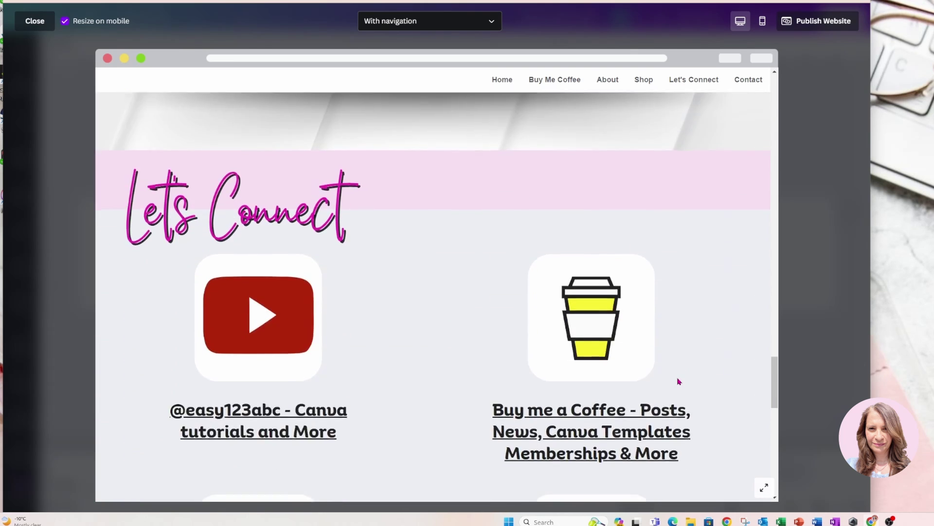
scroll(679, 381, "down", 8)
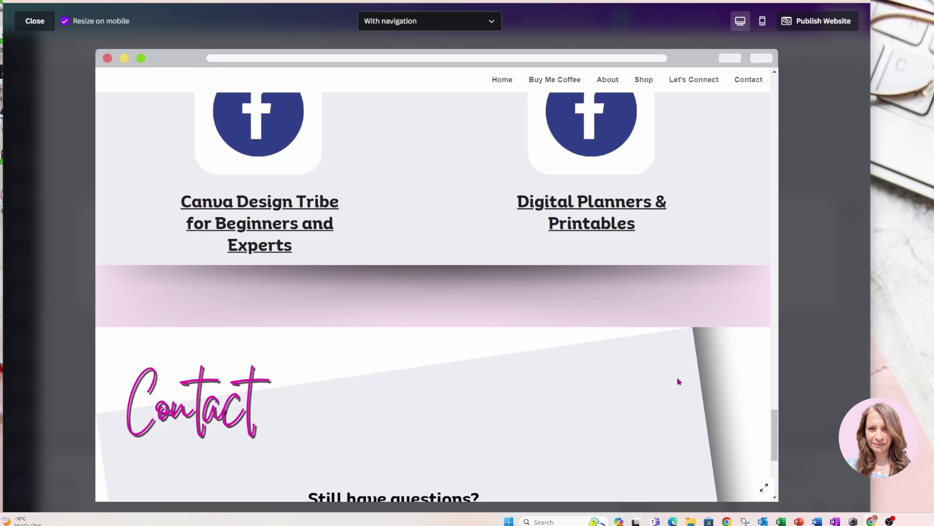
scroll(679, 382, "down", 2)
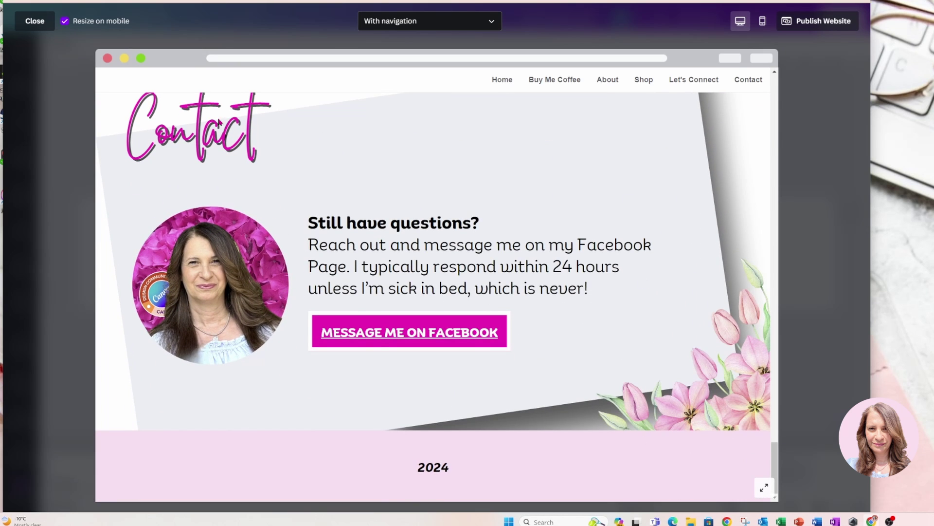
Leave the preview, move to the Buy Me a Coffee page, and open the Publish Website options.
left_click(28, 21)
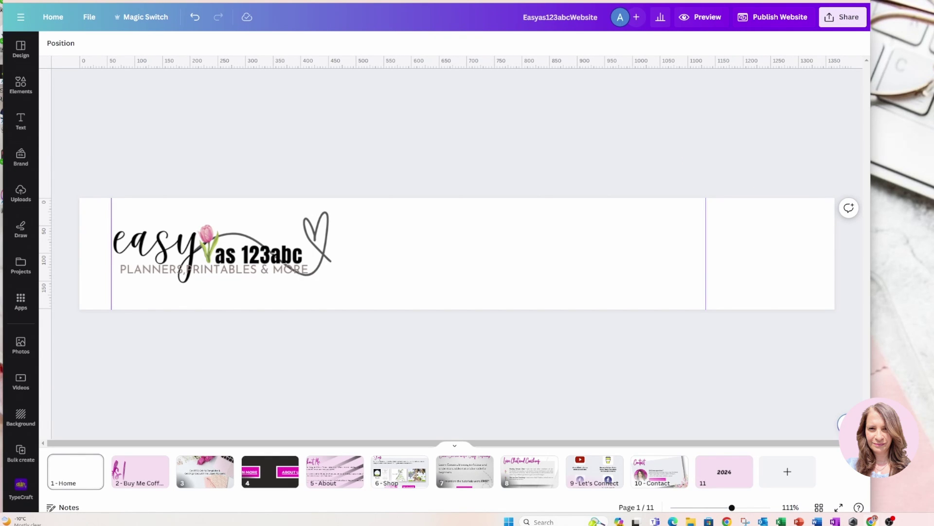
key("Page_Down")
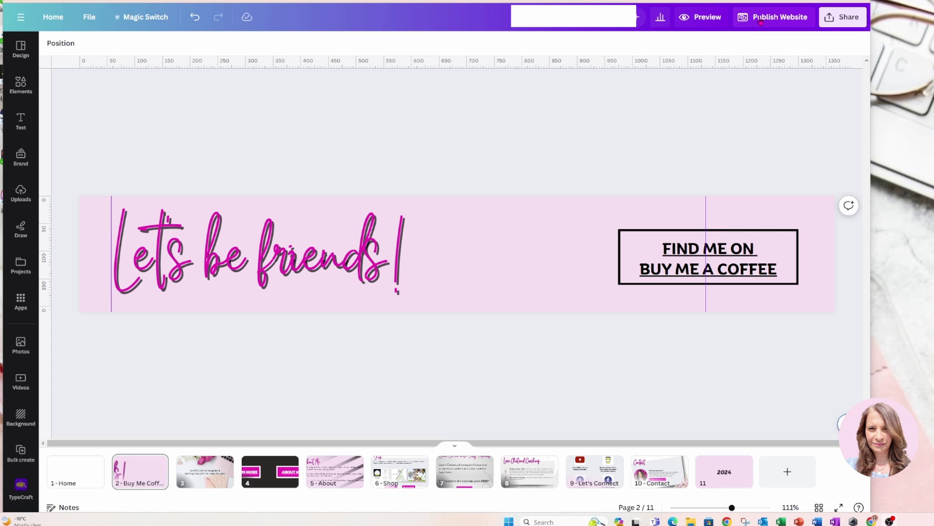
left_click(760, 20)
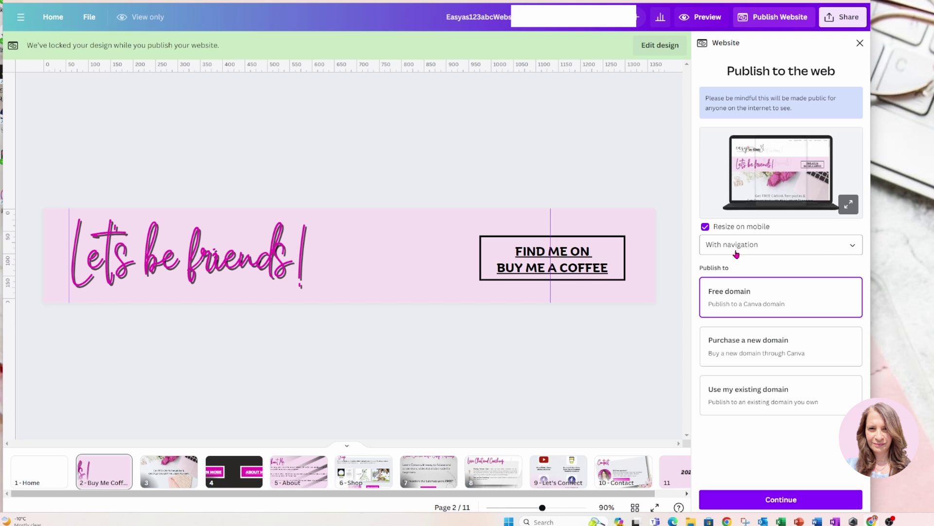
Keep the site published With navigation and choose Use my existing domain to reach domain entry.
left_click(854, 247)
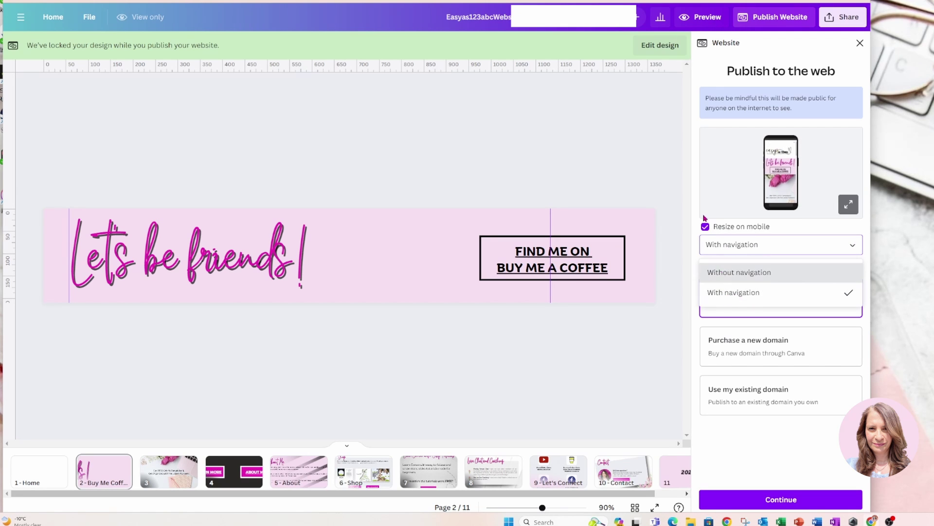
left_click(782, 452)
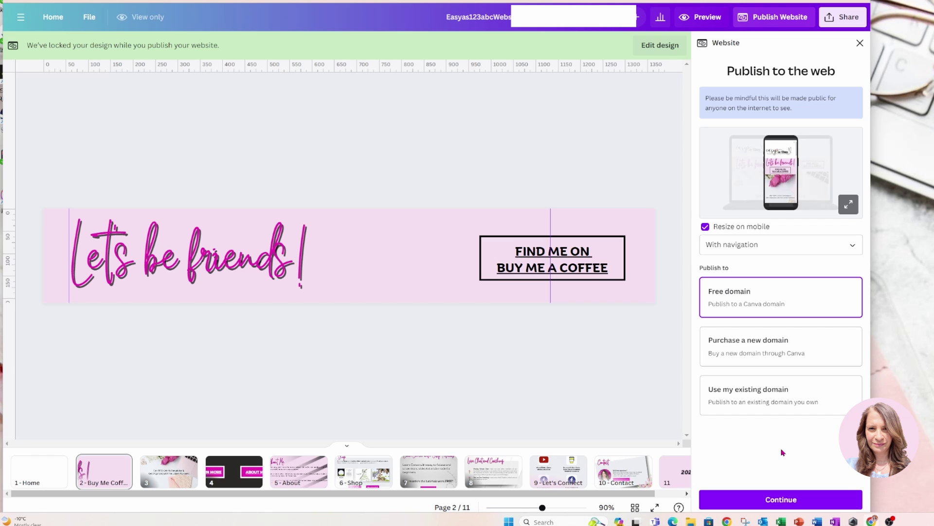
left_click(742, 395)
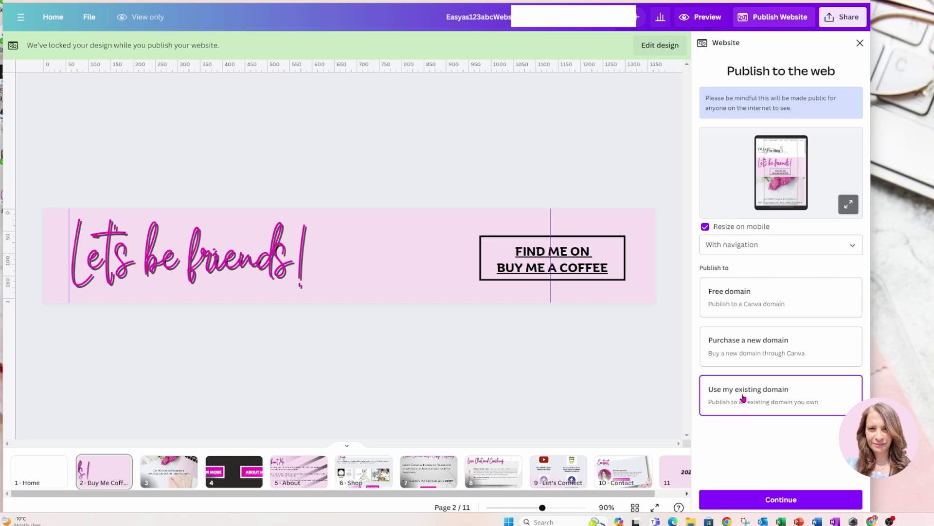
left_click(767, 502)
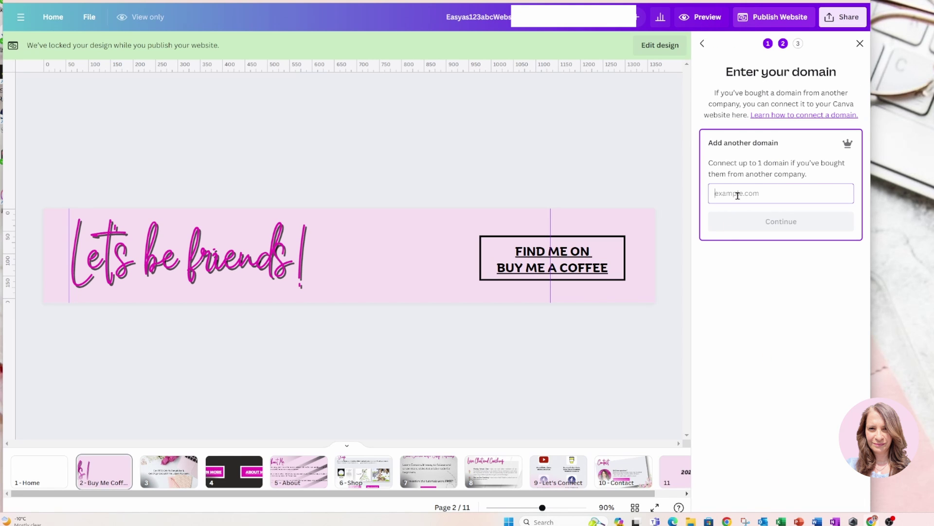
Enter easyas123abc.com in the domain field, correcting an initial typo.
type("ca")
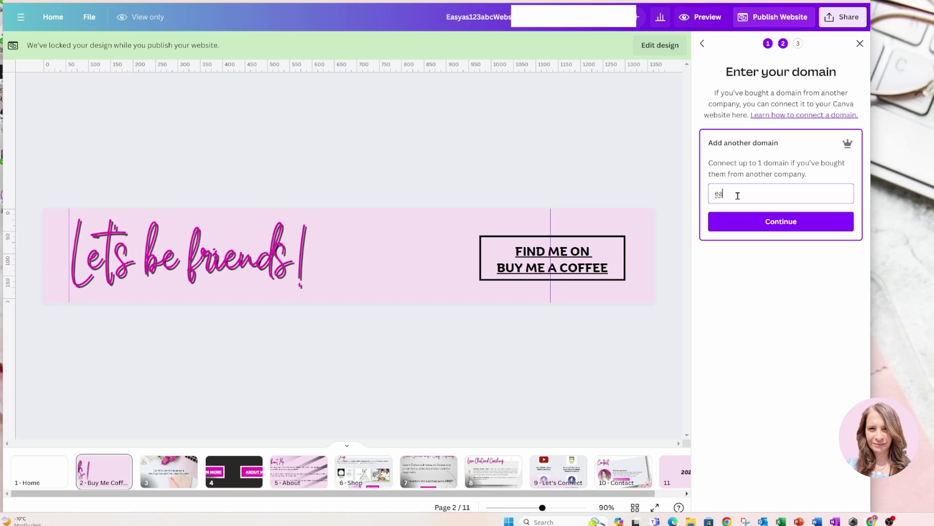
key("BackSpace")
key("BackSpace")
type("easyas")
type("123abc.com")
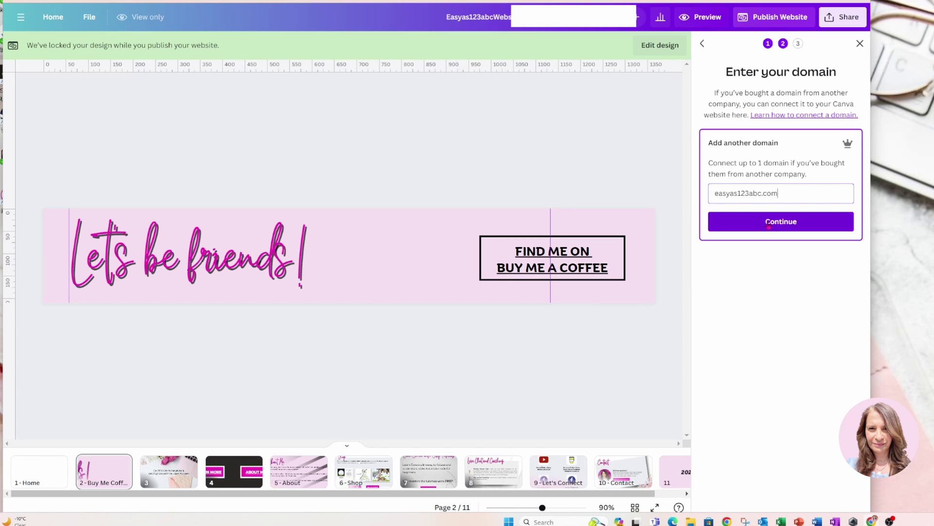
Submit easyas123abc.com and start its Cloudflare connection to reach the DNS authorization request.
left_click(768, 223)
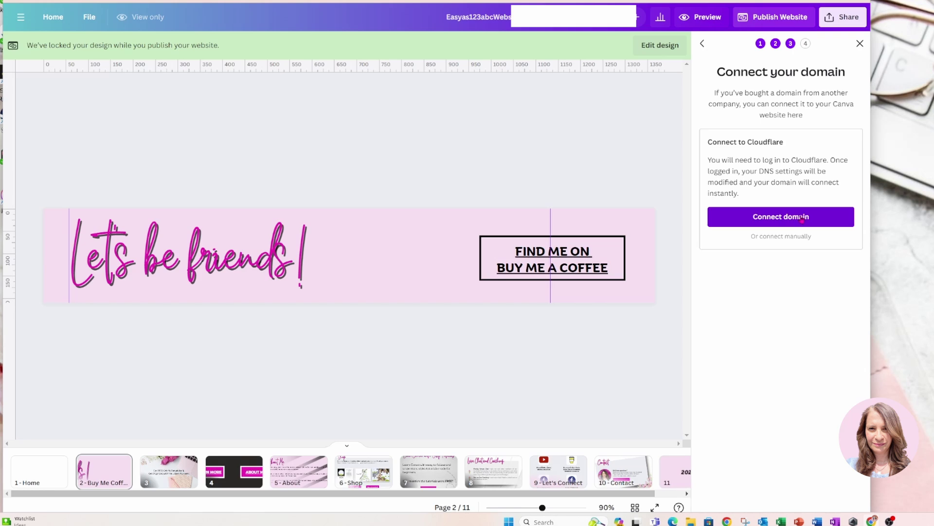
left_click(800, 219)
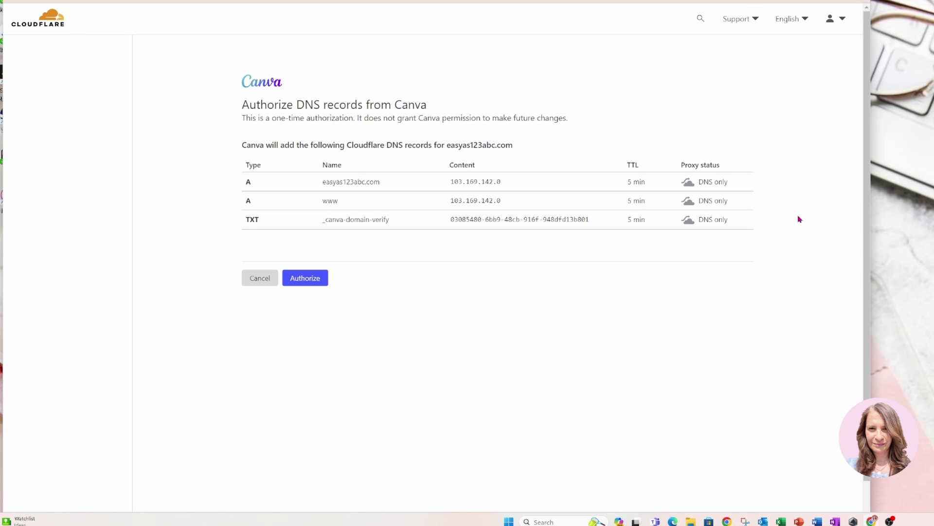
Authorize Canva's two A records and TXT verification record for easyas123abc.com in Cloudflare.
left_click(312, 284)
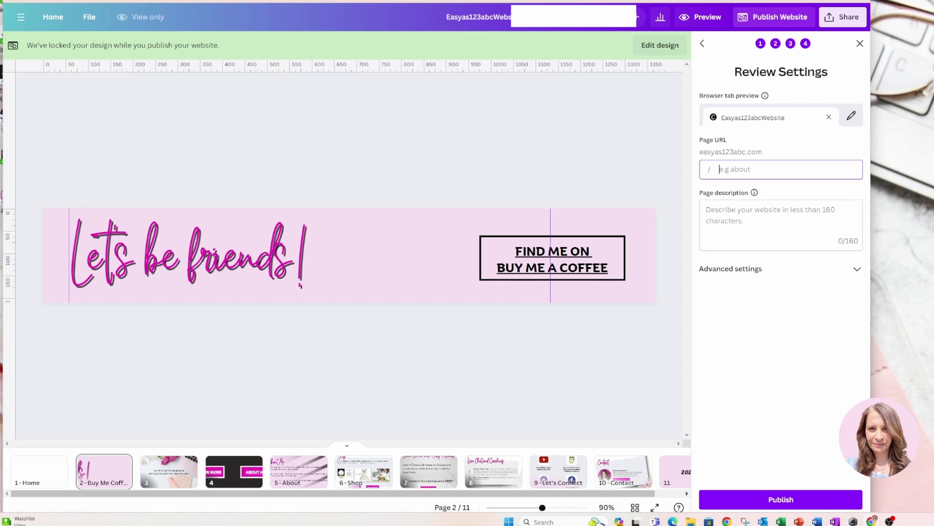
Add the 137-character page description about learning Canva for free and expand Advanced settings.
left_click(169, 471)
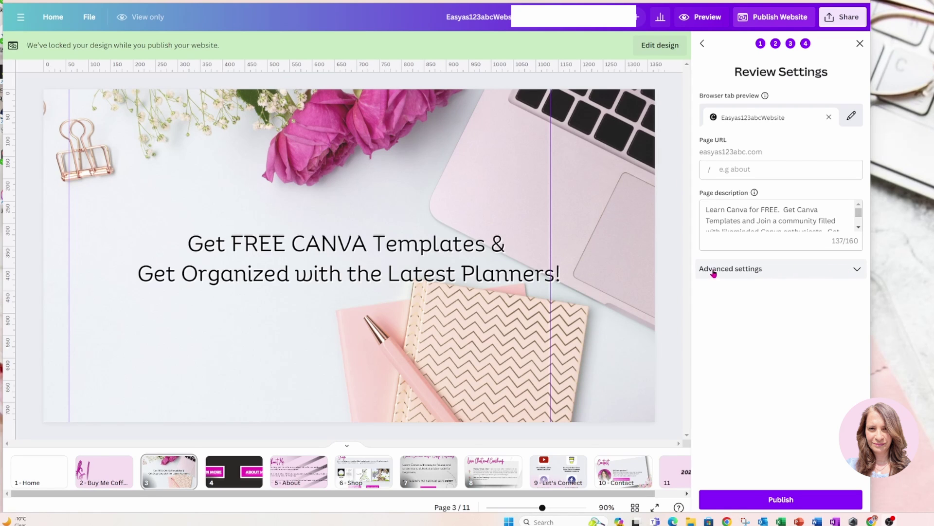
left_click(858, 270)
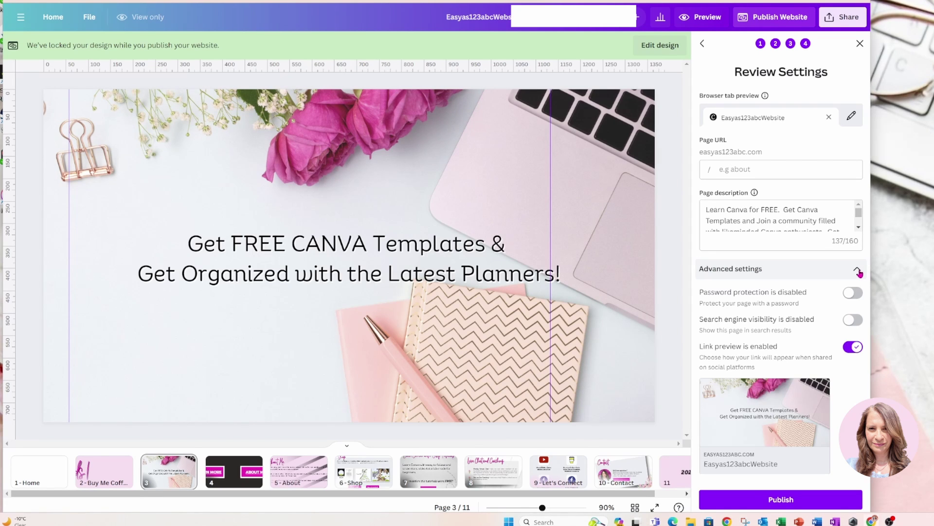
Enable search engine visibility and shorten the browser tab title to Easyas123abc.
left_click(854, 322)
mouse_move(722, 410)
key("Page_Up")
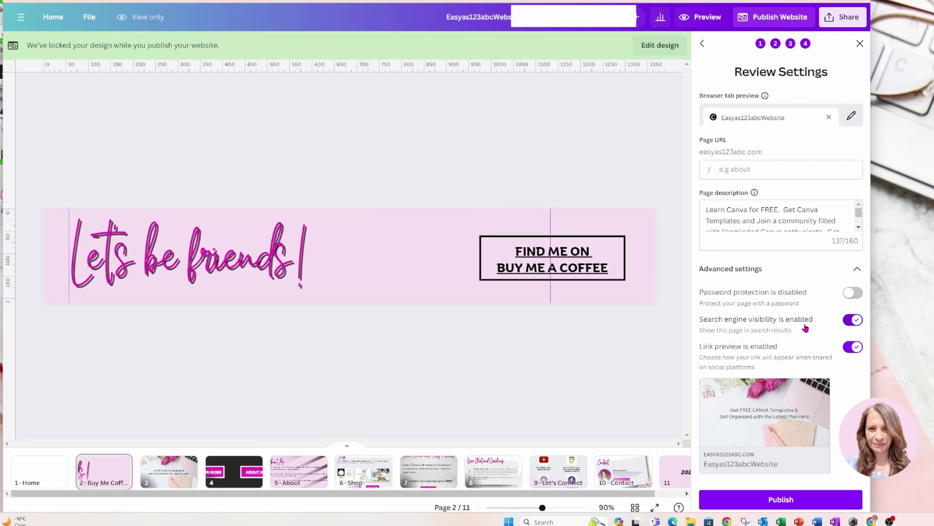
mouse_move(733, 392)
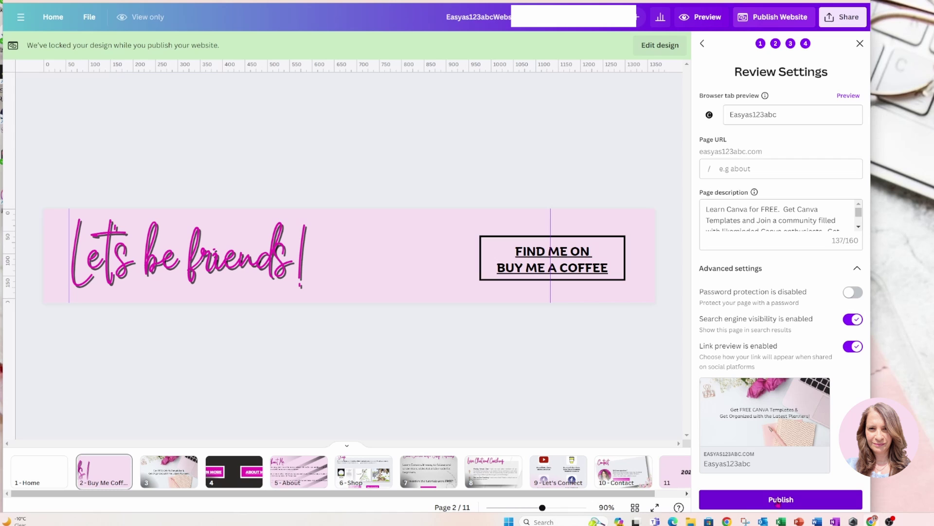
Publish the website to easyas123abc.com from the Review Settings panel.
left_click(779, 504)
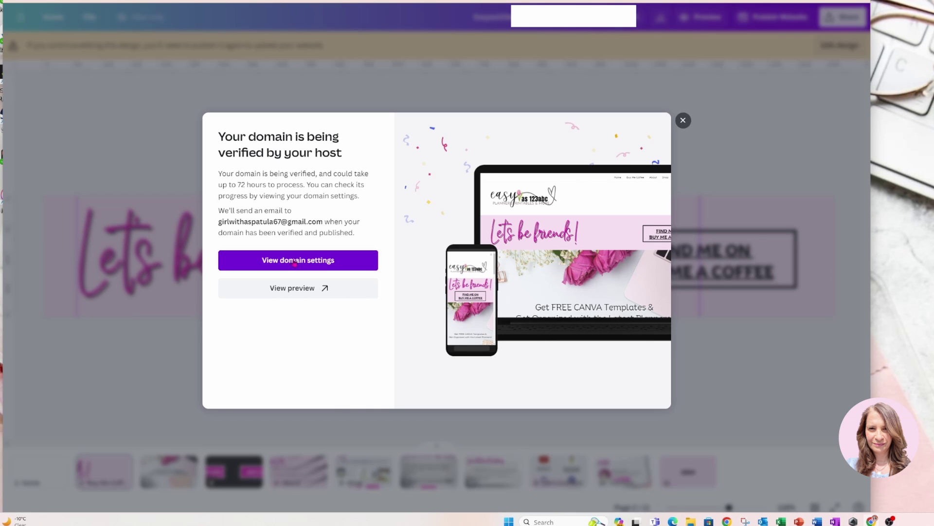
left_click(295, 262)
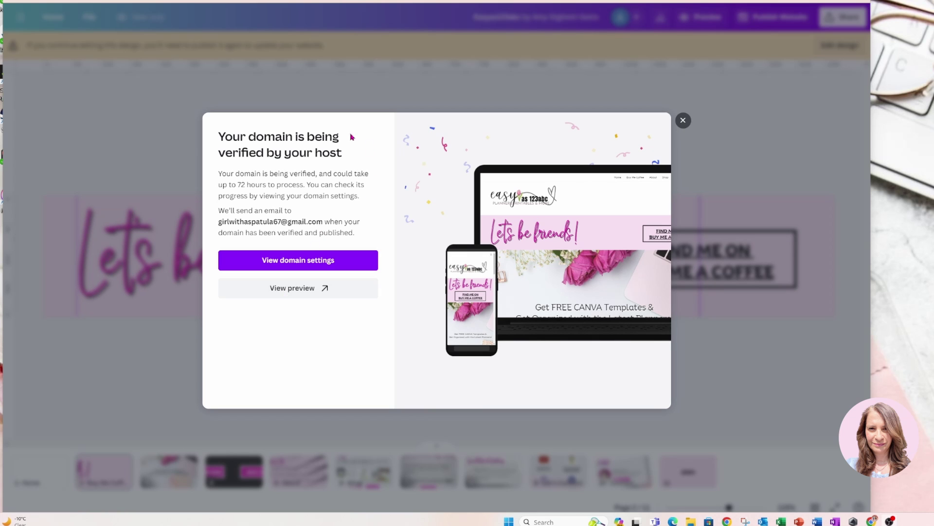
Open the full-screen site preview and scroll down through every section of the easyas123abc website.
left_click(300, 294)
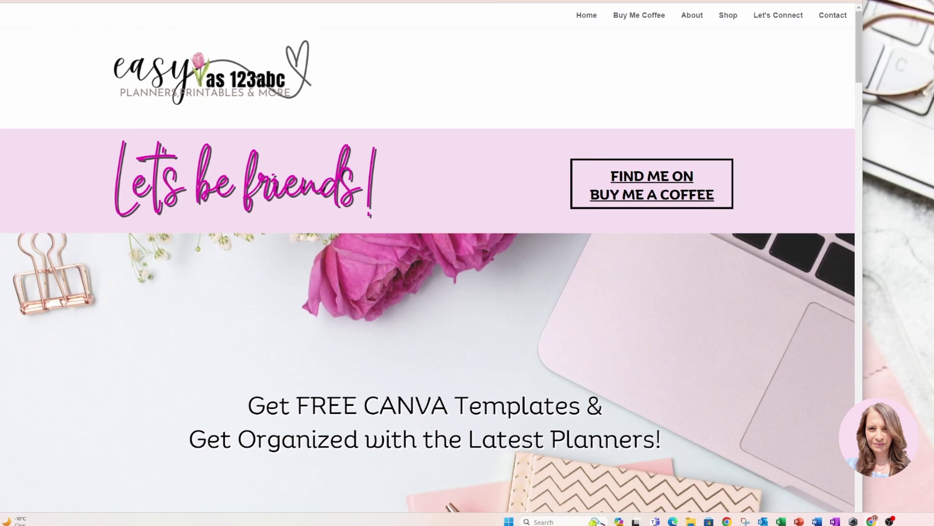
scroll(698, 313, "down", 5)
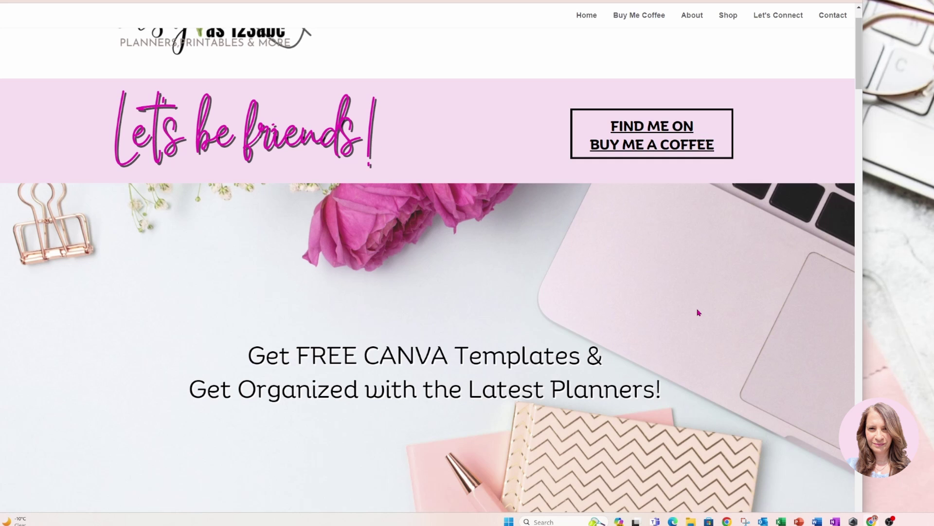
scroll(698, 313, "down", 7)
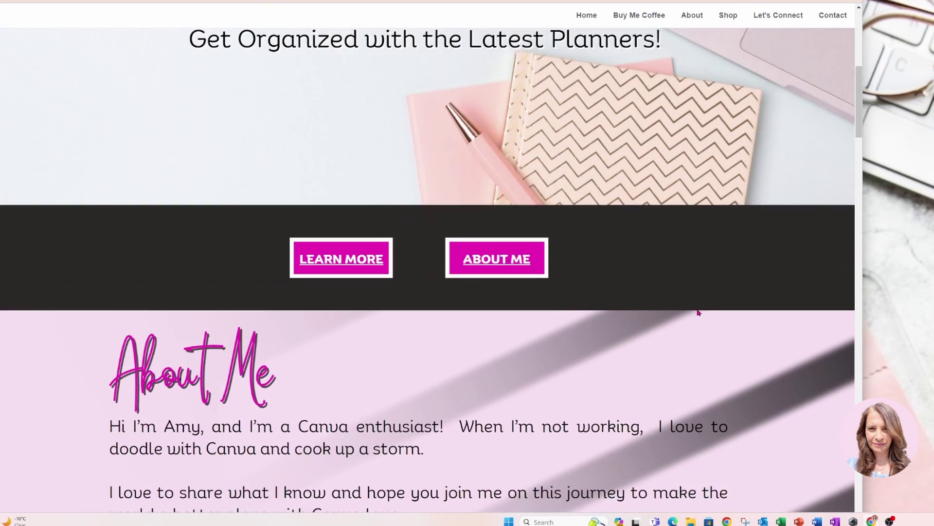
scroll(698, 313, "down", 6)
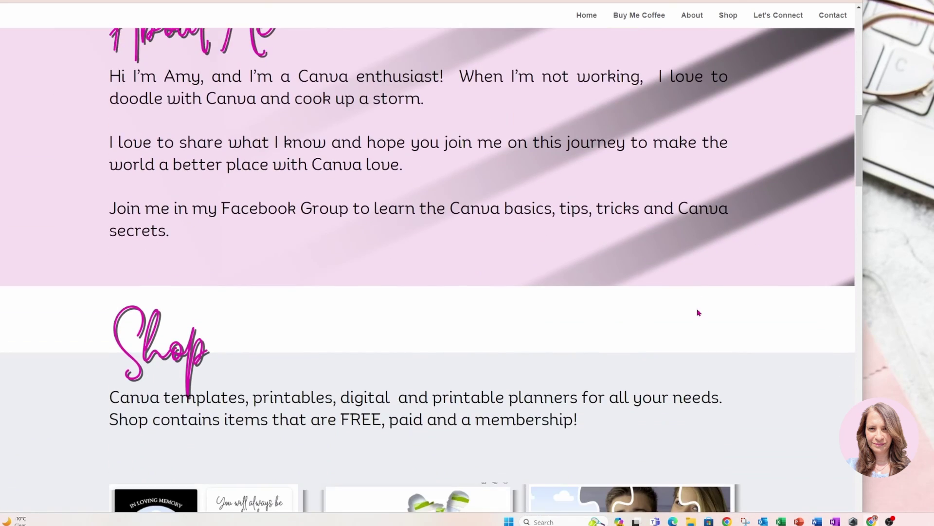
scroll(699, 313, "down", 7)
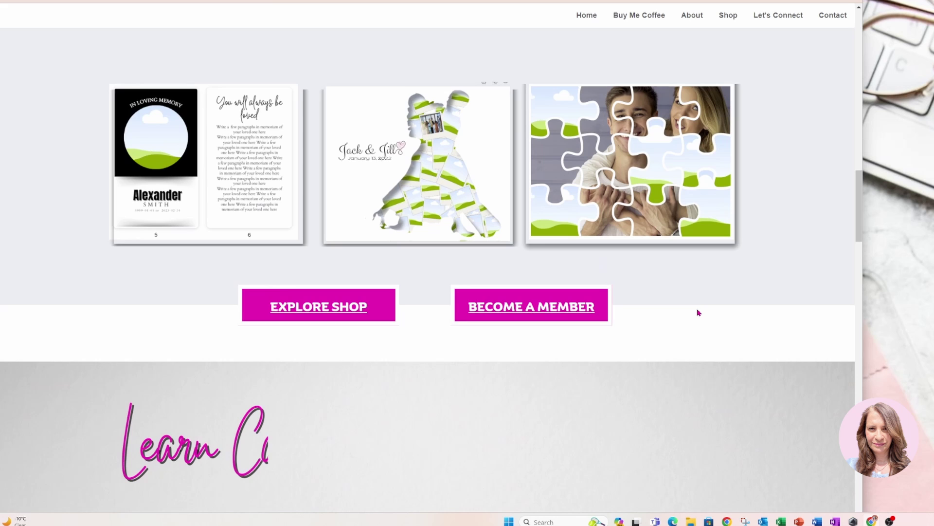
scroll(698, 312, "down", 4)
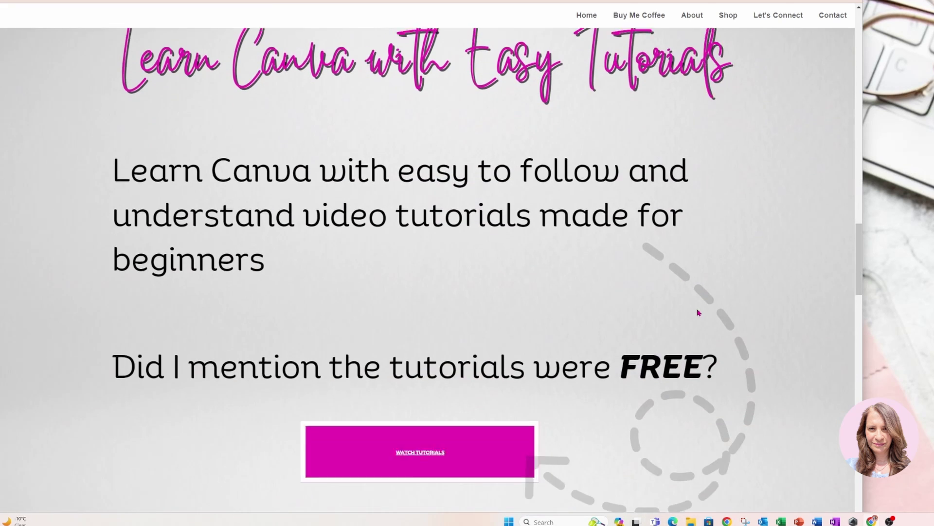
scroll(698, 312, "down", 5)
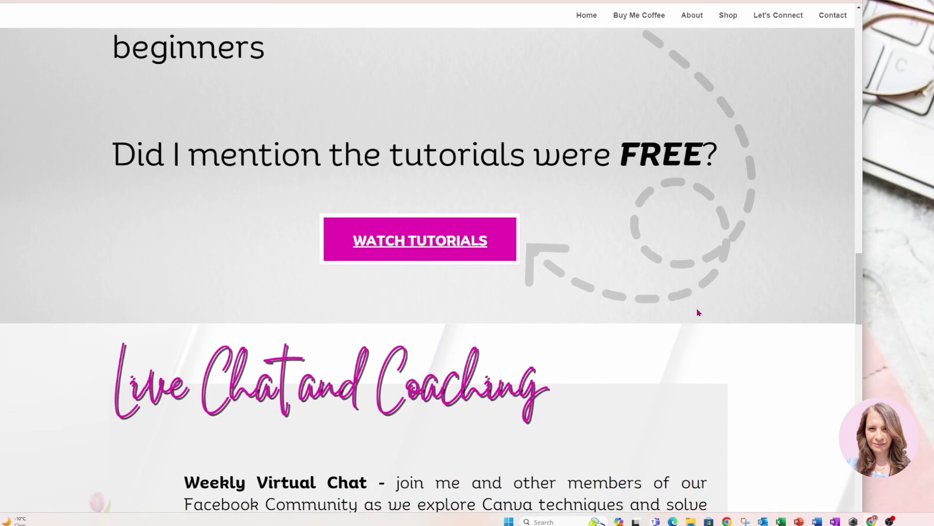
scroll(698, 313, "down", 1)
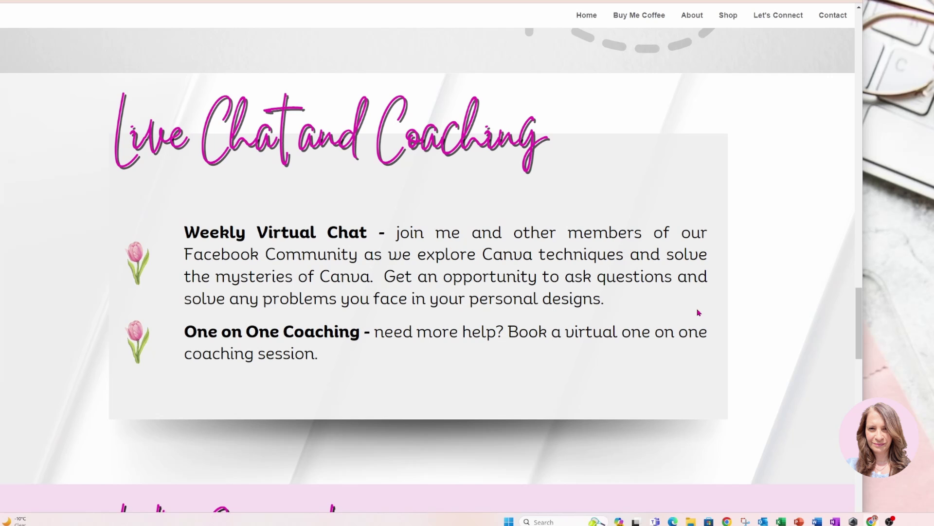
scroll(698, 312, "down", 6)
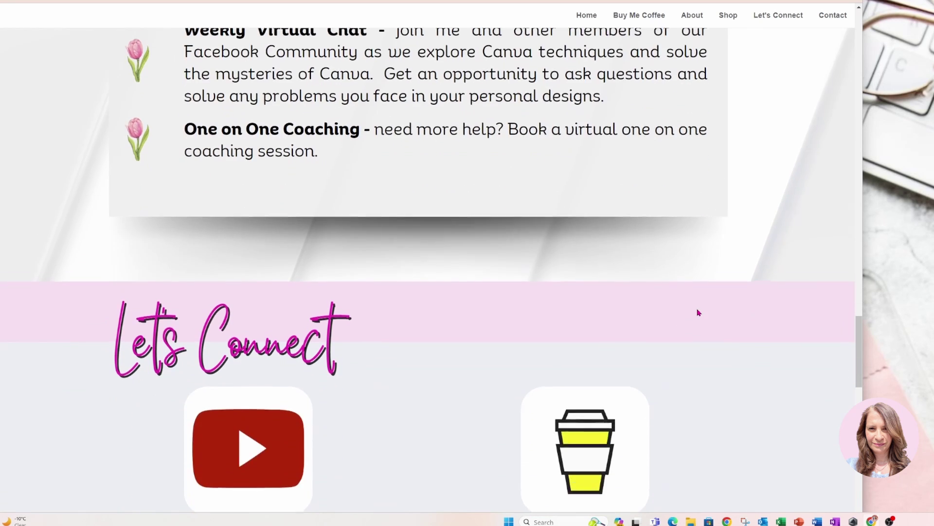
scroll(699, 313, "down", 1)
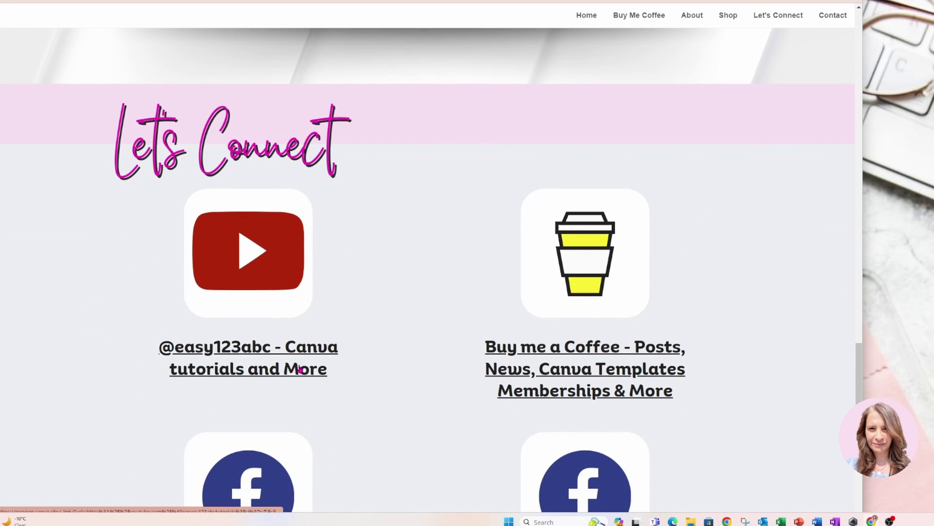
scroll(750, 301, "down", 8)
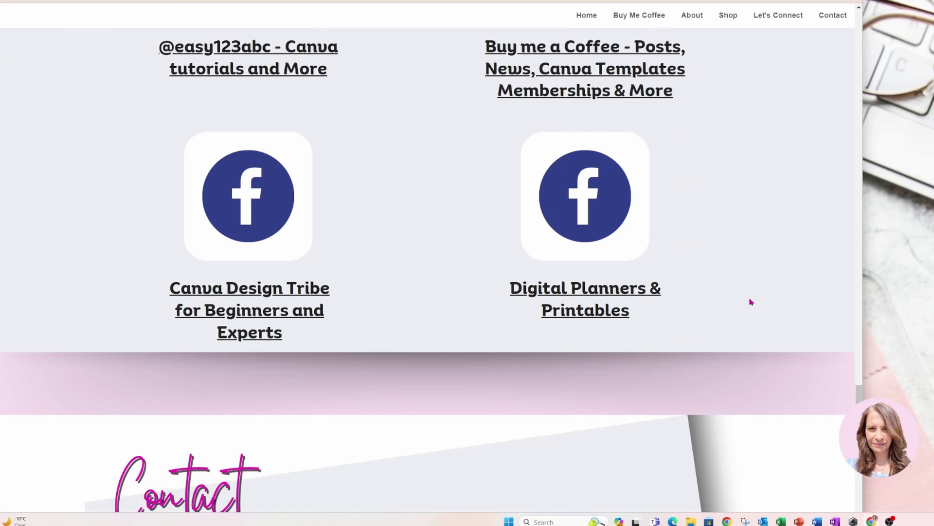
scroll(751, 302, "down", 5)
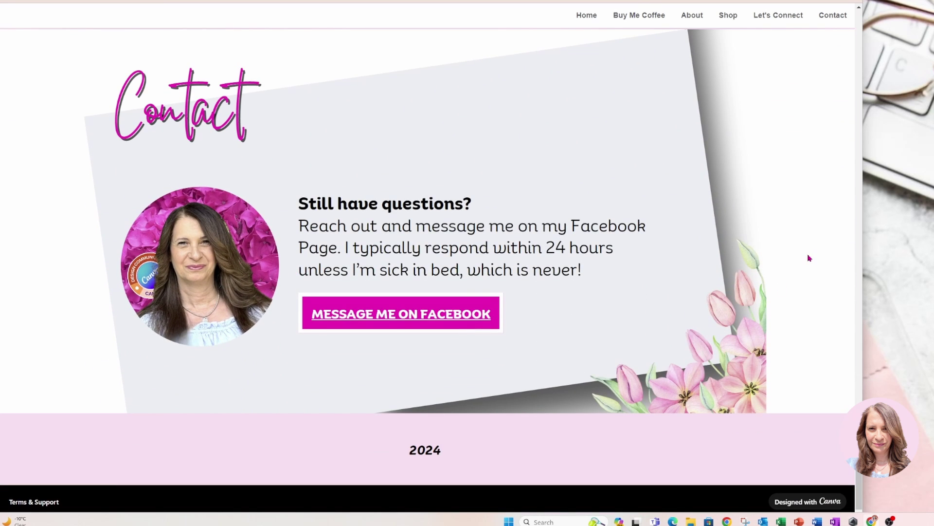
Scroll back up to the site's Home header with the easy as 123abc logo.
scroll(810, 258, "up", 20)
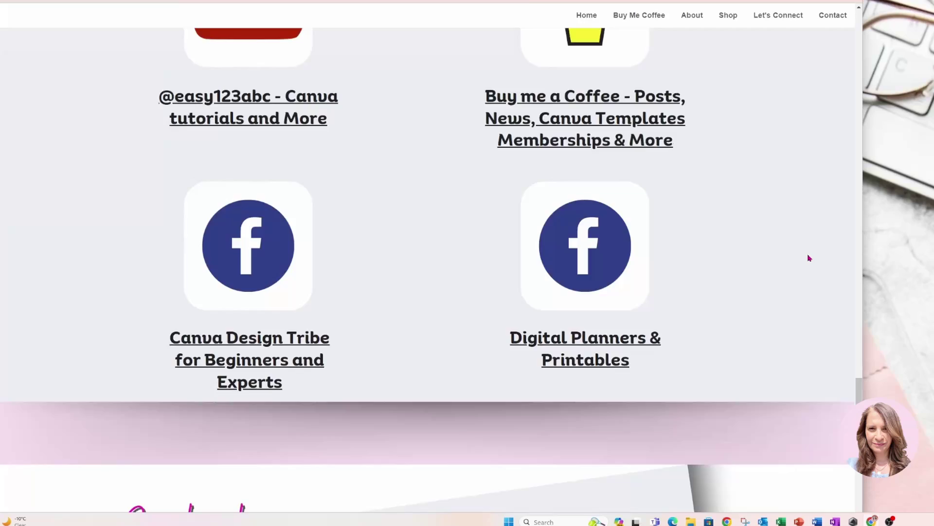
scroll(810, 258, "up", 20)
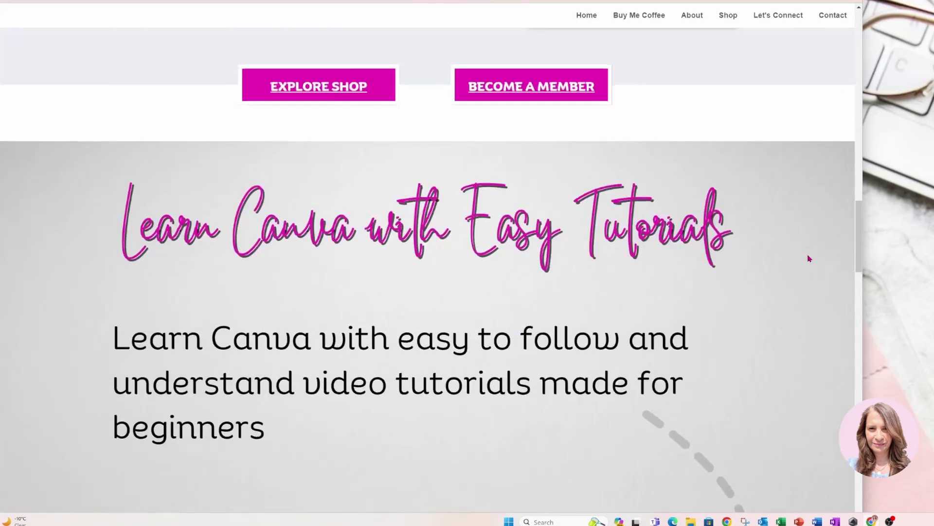
scroll(809, 258, "up", 8)
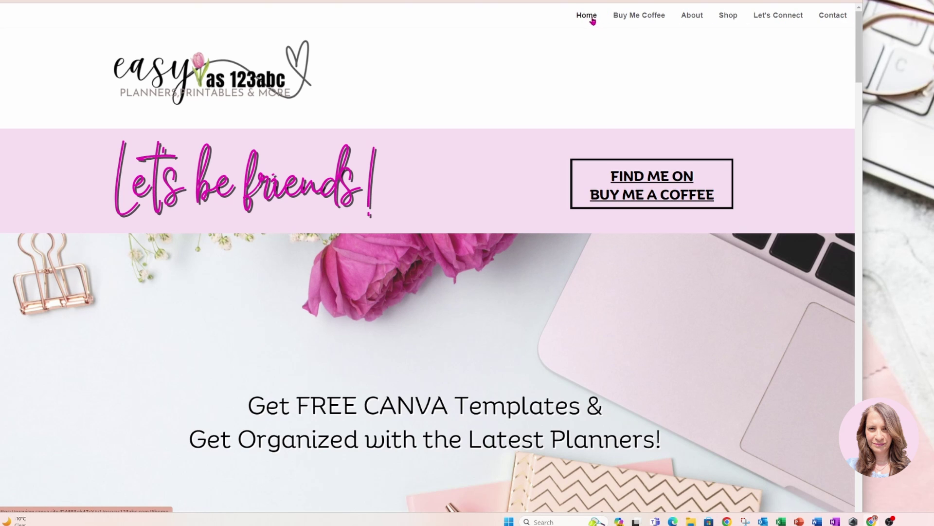
left_click(628, 18)
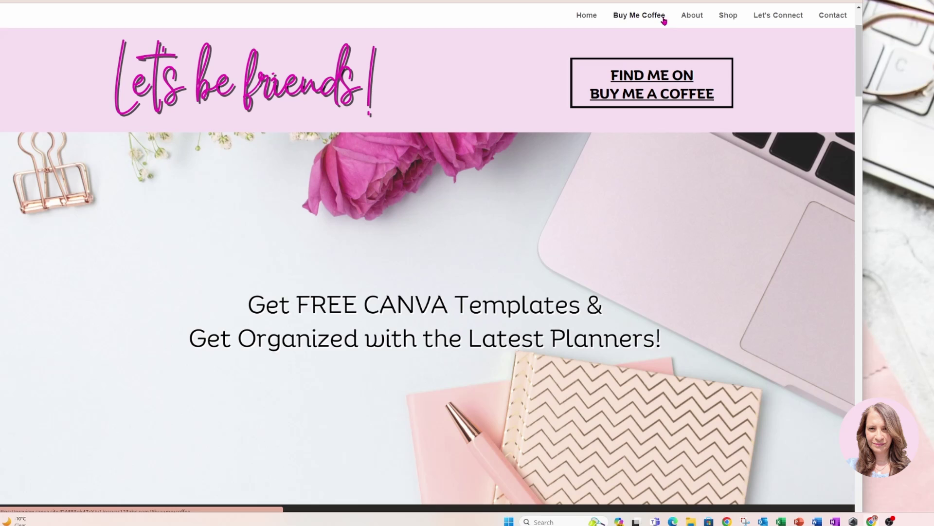
left_click(689, 19)
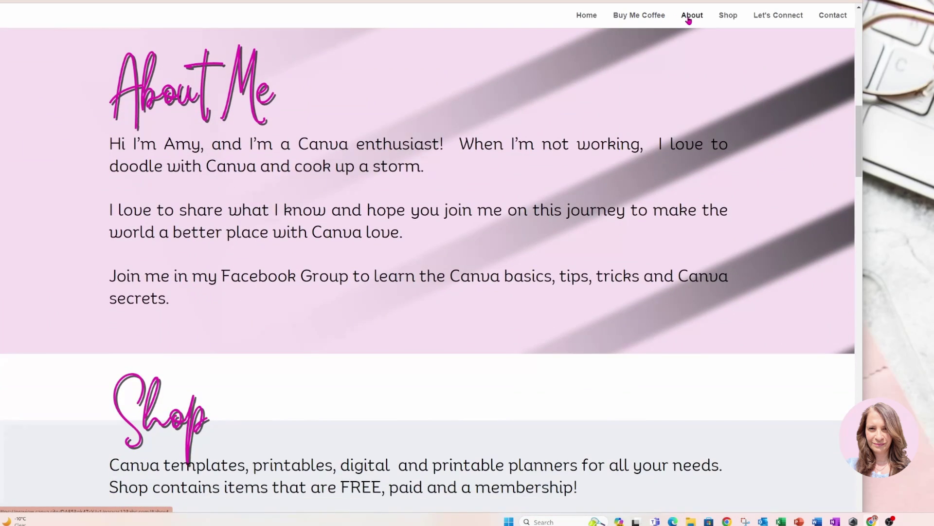
left_click(724, 19)
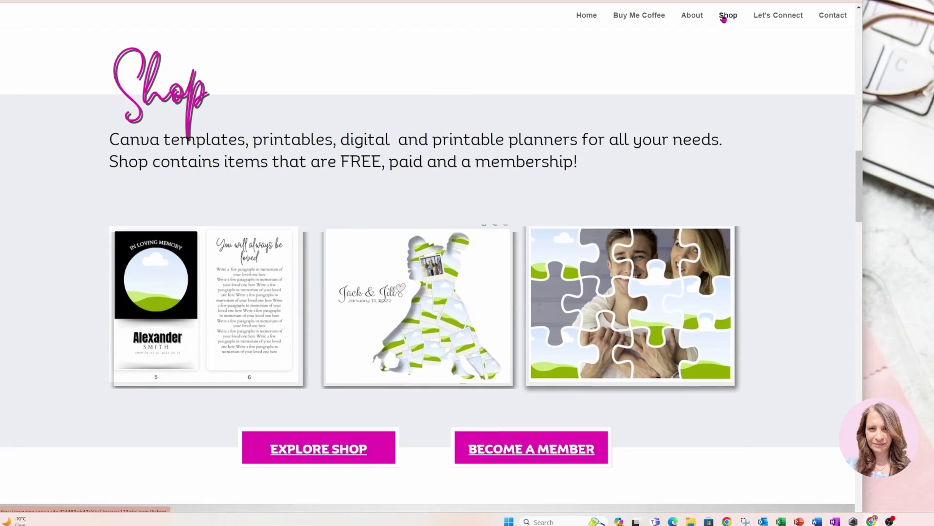
left_click(773, 18)
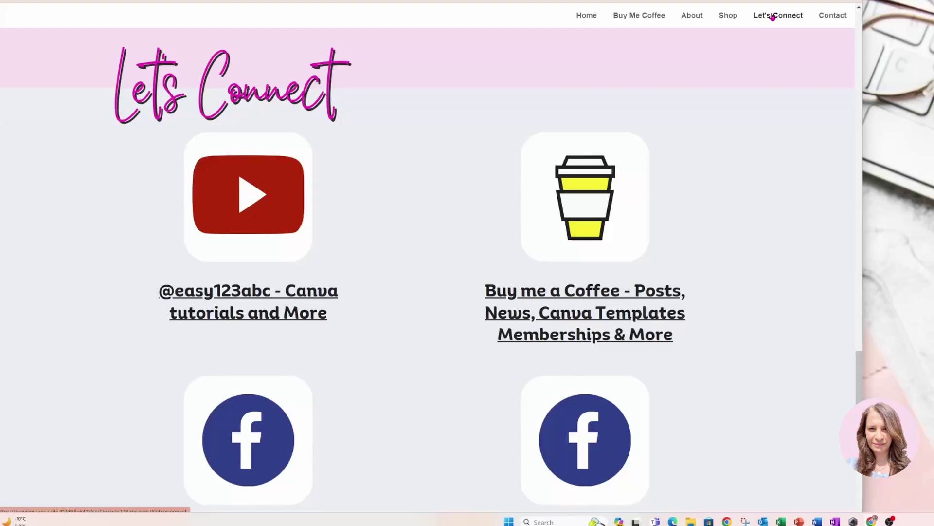
left_click(830, 20)
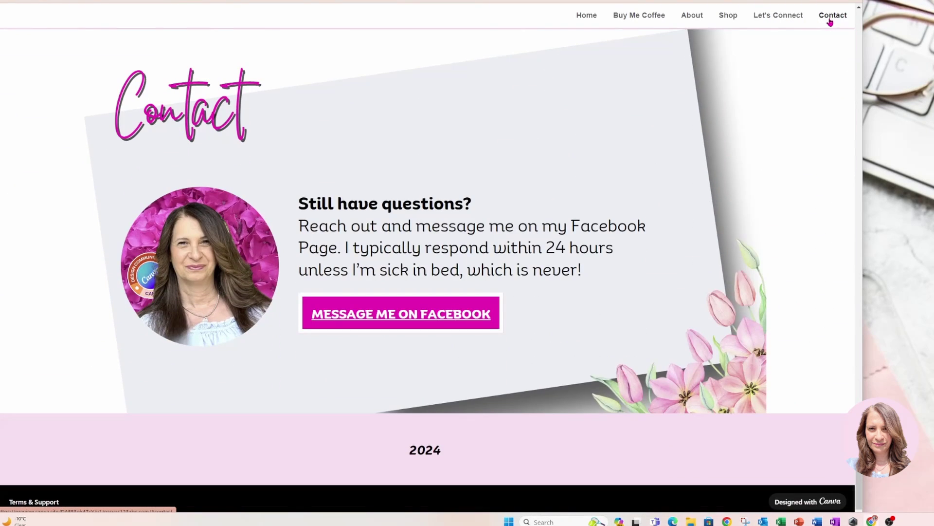
scroll(804, 219, "up", 2)
scroll(804, 219, "up", 10)
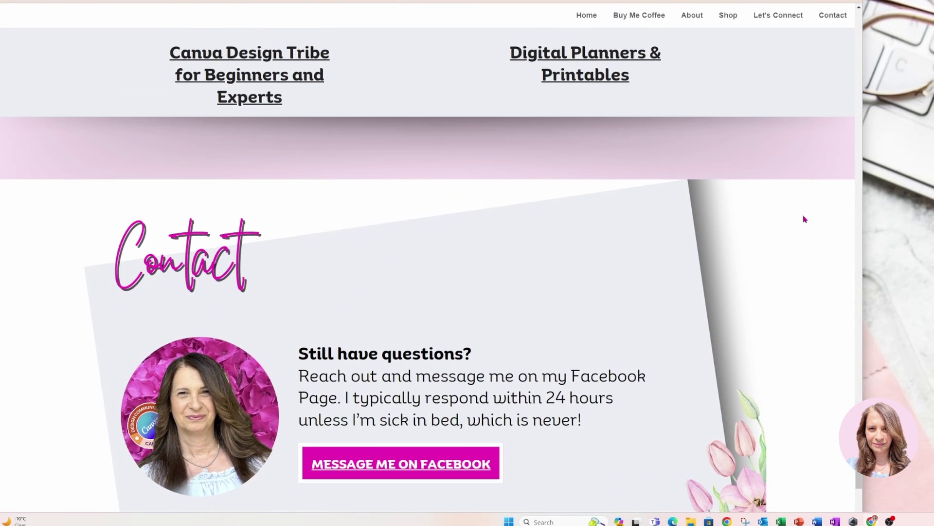
scroll(804, 219, "up", 15)
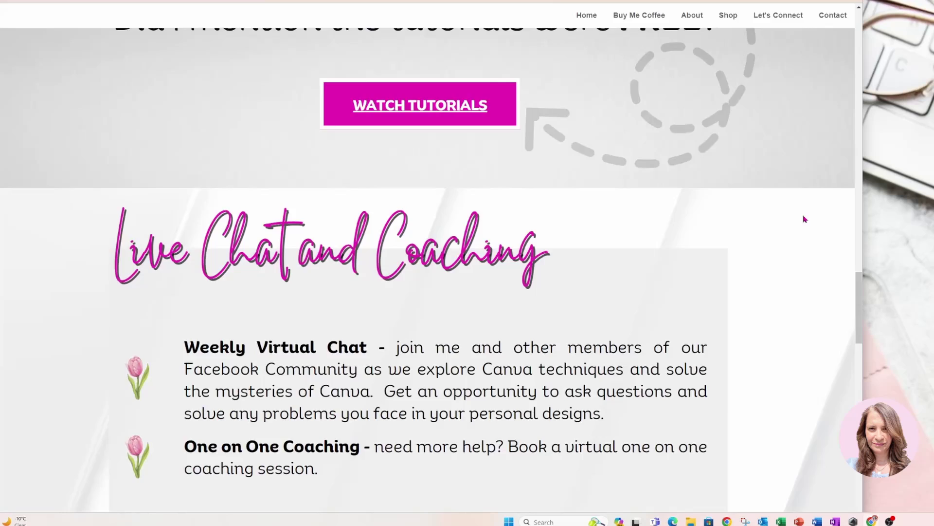
scroll(801, 219, "up", 15)
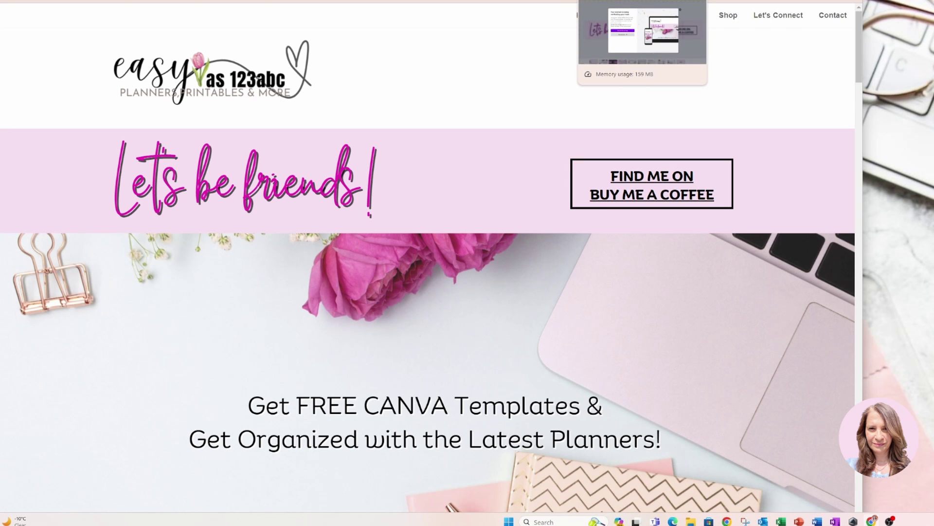
Load easyas123abc.com in a new Chrome tab to view the live site's home page.
left_click(701, 1)
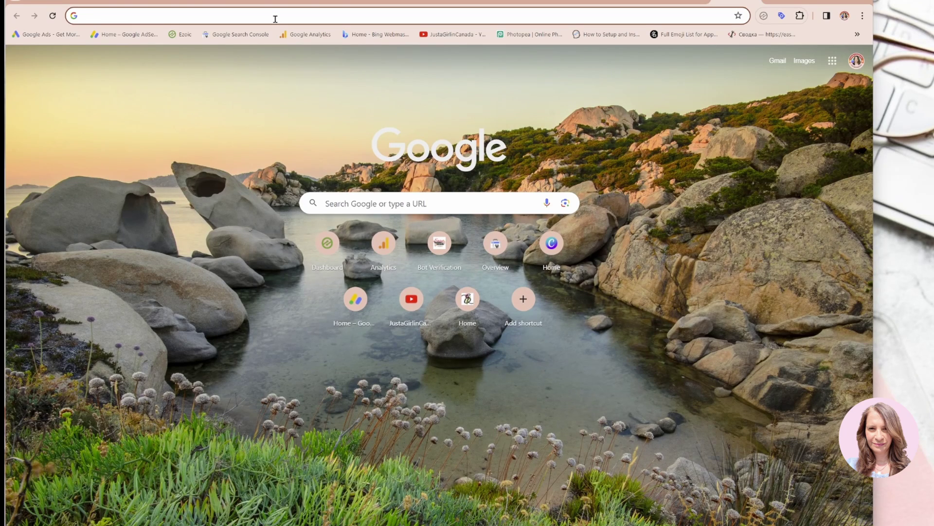
type("easyas123abc.com")
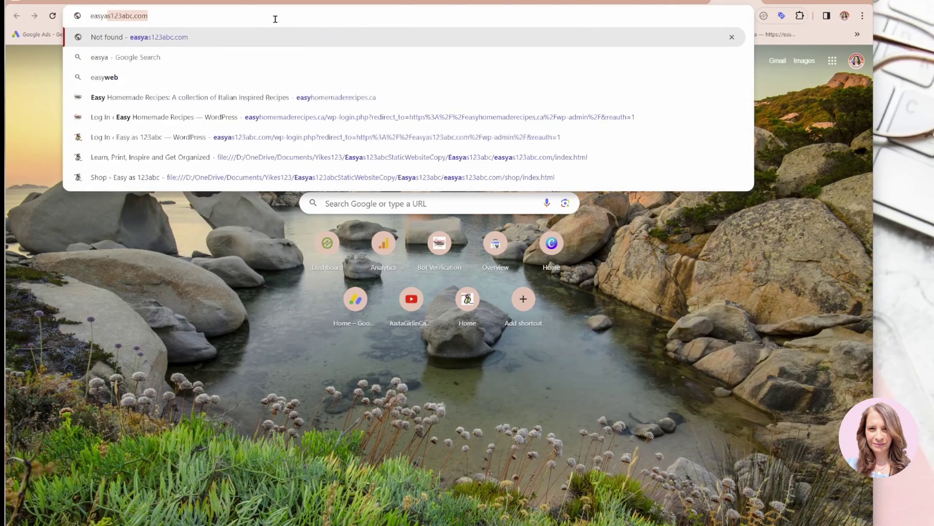
key("Return")
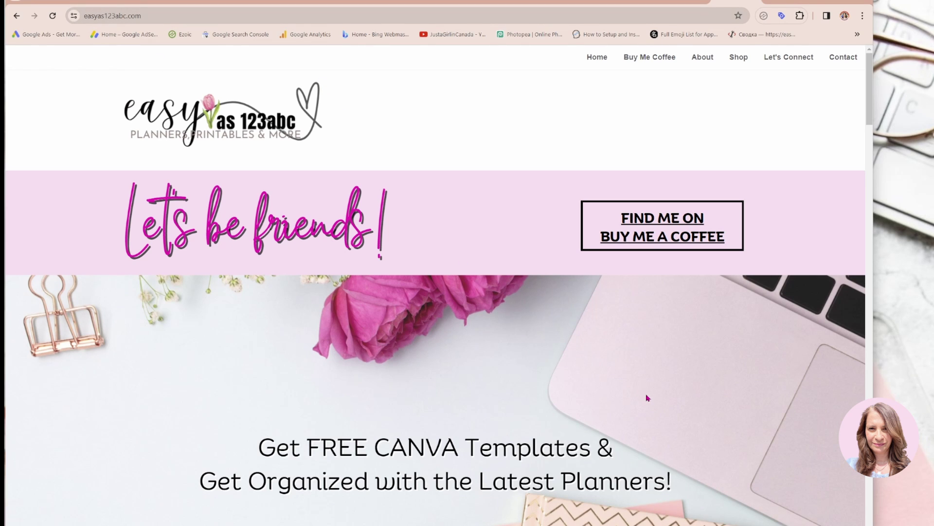
Scroll down the live site and follow its Learn More link to the creator's Buy Me a Coffee page.
scroll(648, 398, "down", 1)
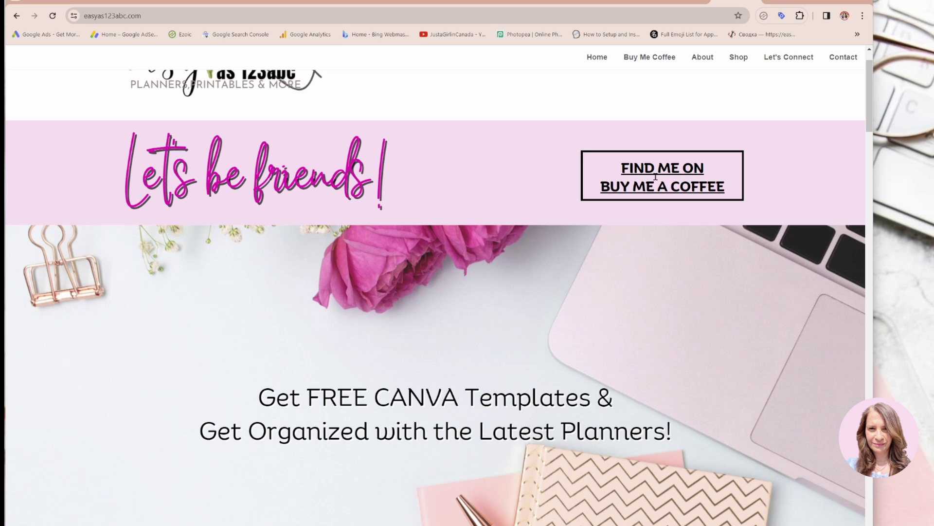
scroll(685, 292, "down", 6)
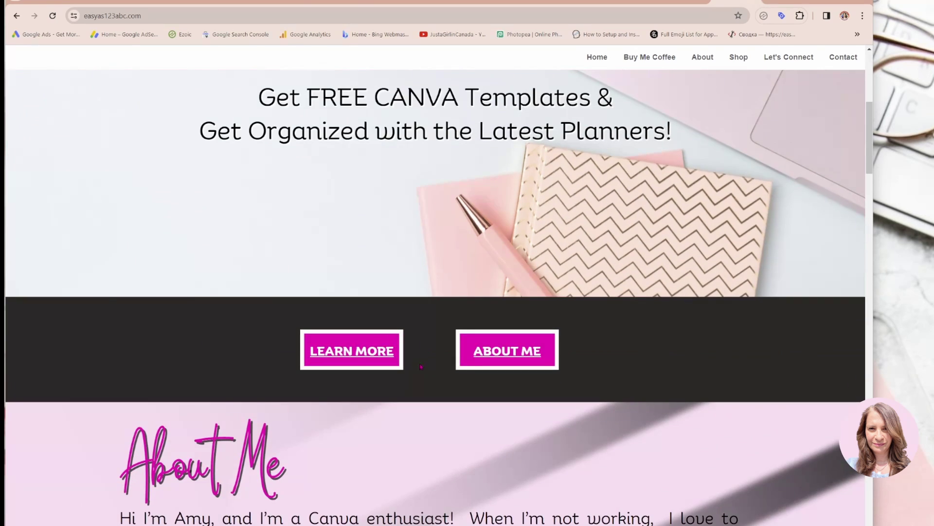
left_click(375, 356)
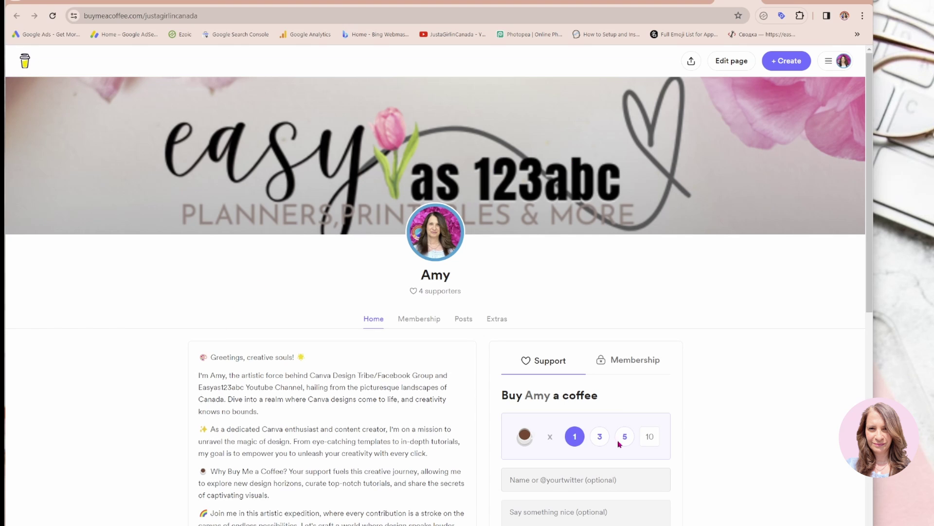
scroll(687, 414, "down", 6)
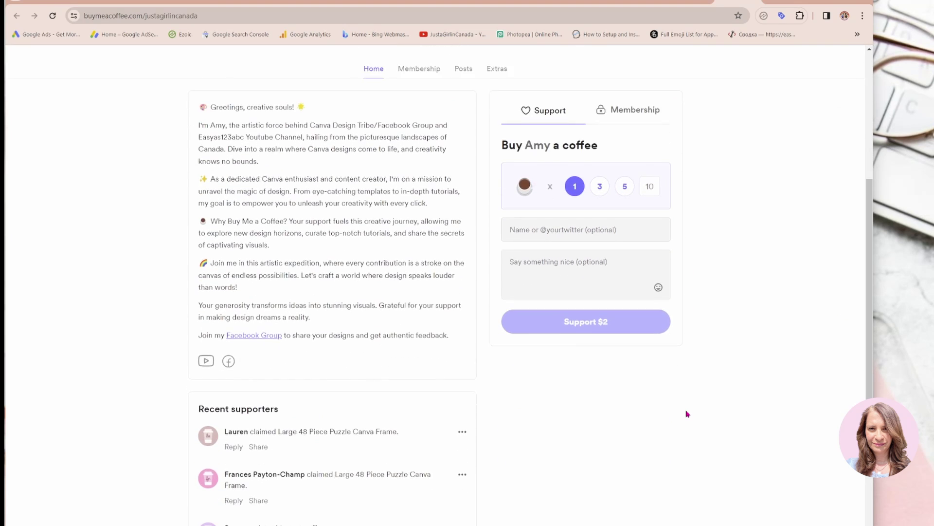
scroll(686, 413, "up", 7)
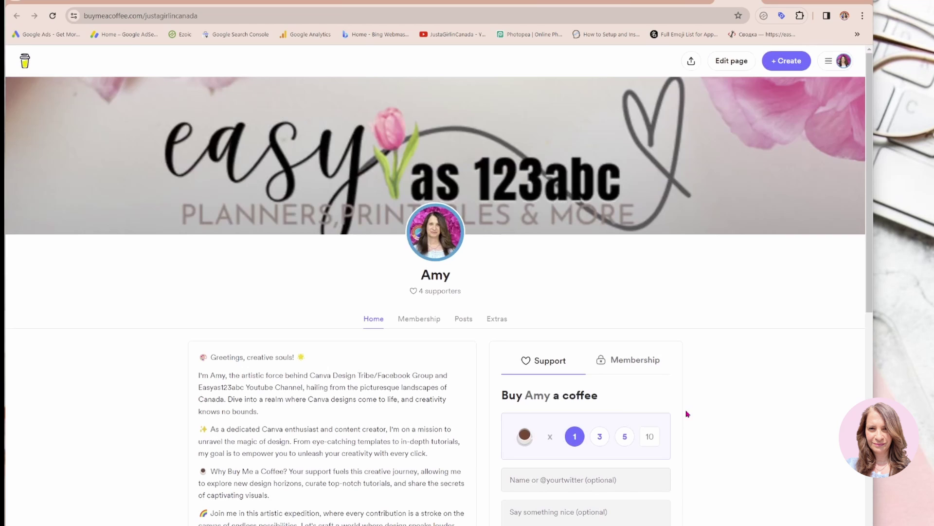
left_click(497, 319)
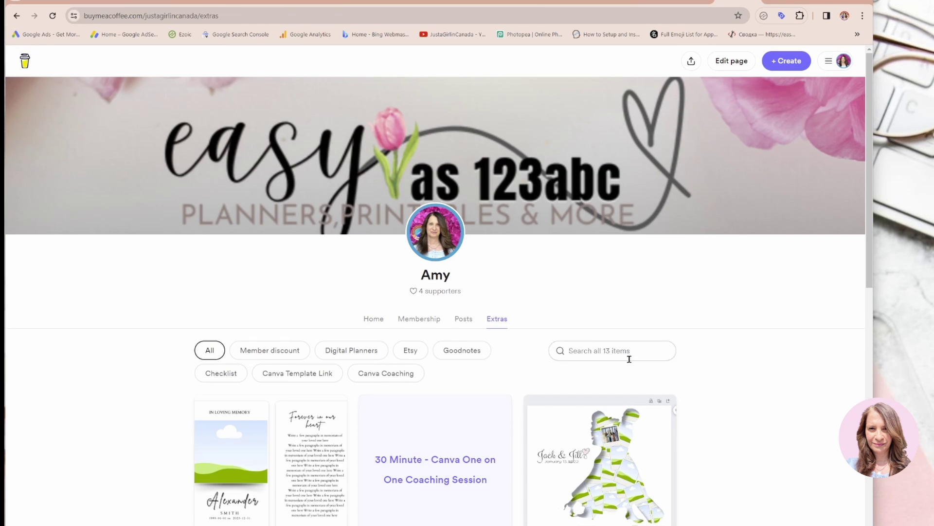
scroll(707, 382, "down", 2)
scroll(707, 379, "down", 4)
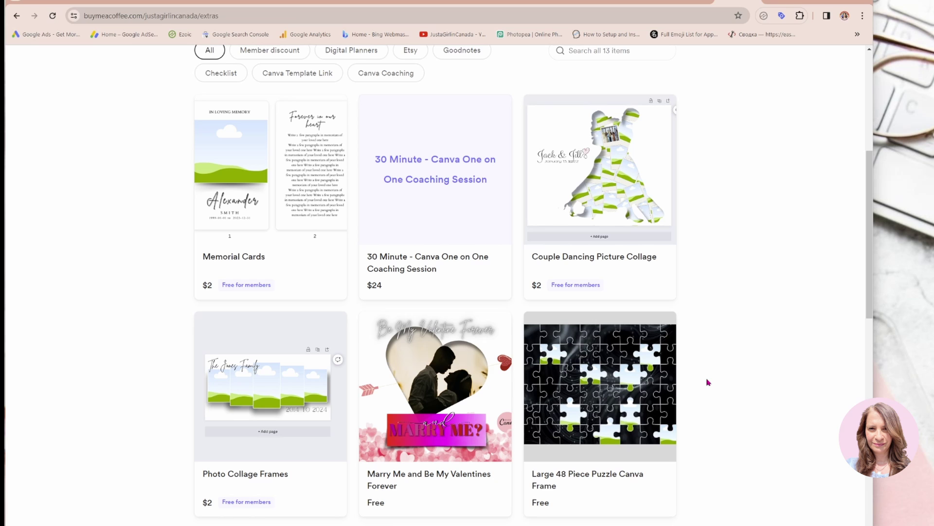
scroll(743, 350, "down", 2)
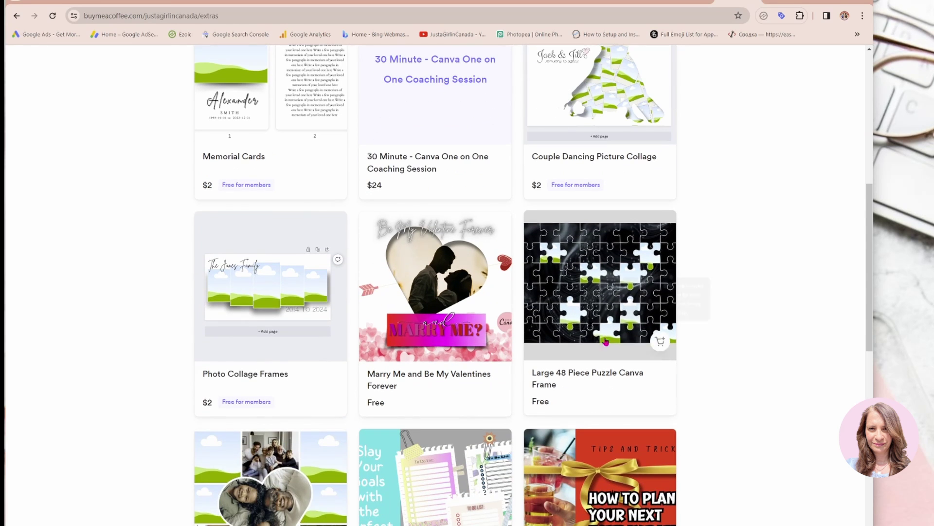
scroll(737, 383, "down", 2)
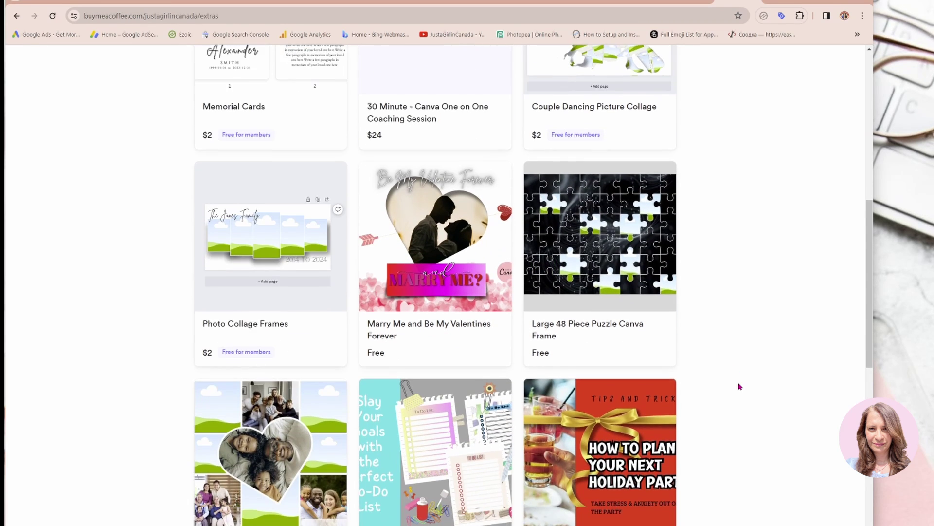
scroll(760, 407, "down", 7)
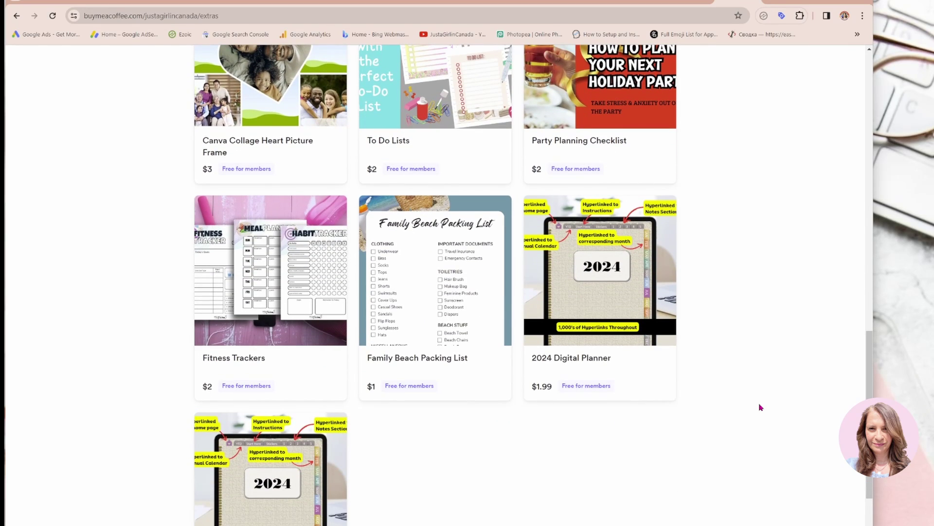
scroll(760, 407, "down", 1)
scroll(517, 467, "down", 1)
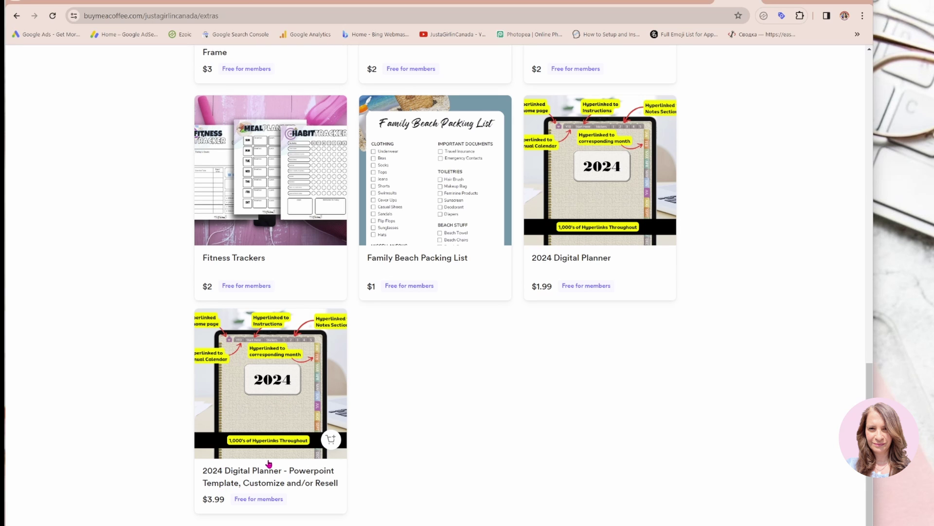
scroll(469, 460, "up", 7)
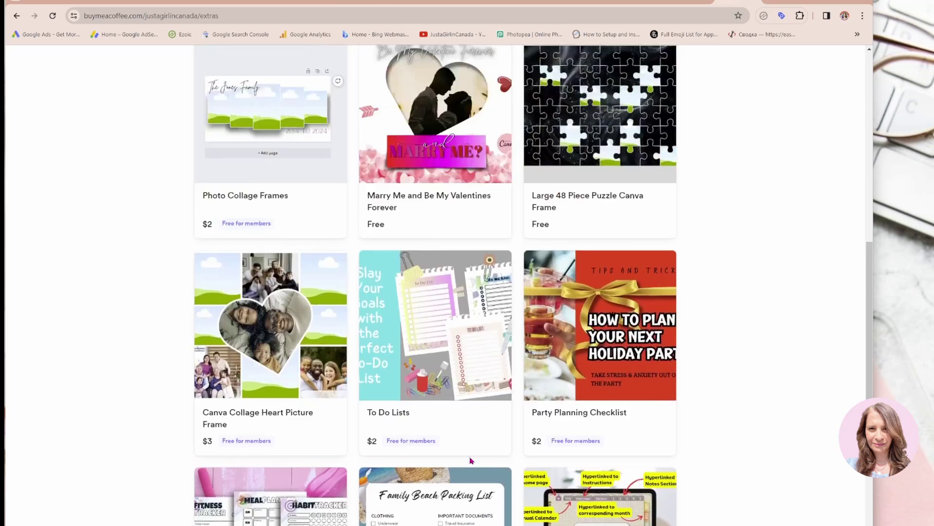
scroll(470, 460, "up", 12)
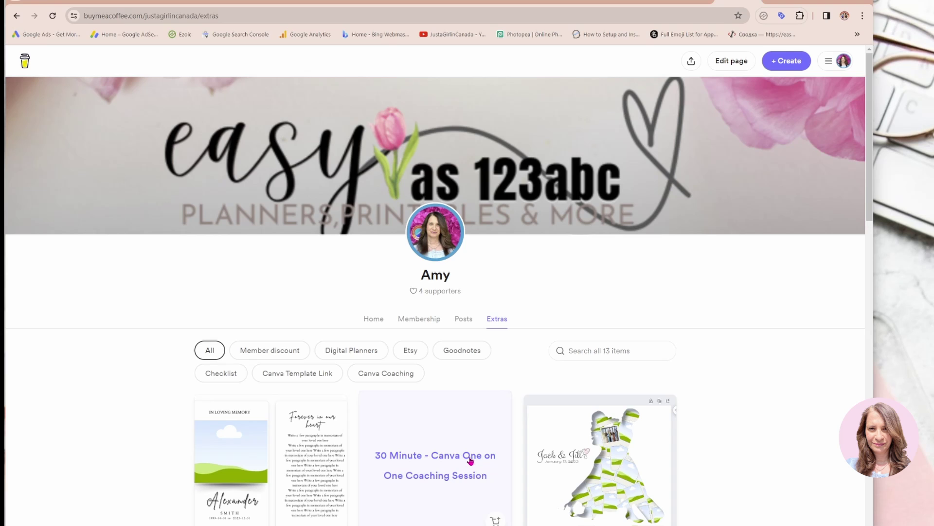
left_click(374, 319)
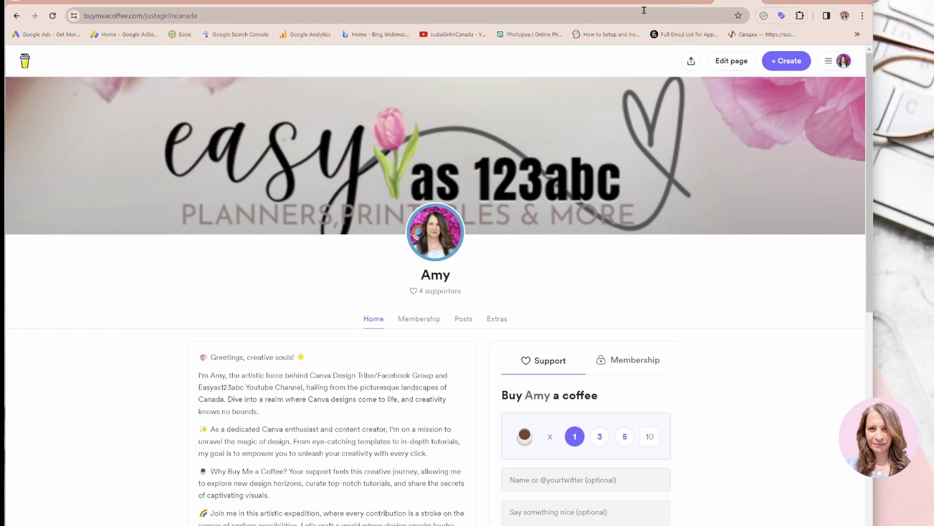
Switch to the easyas123abc.com tab and jump to the site's About Me section.
left_click(682, 2)
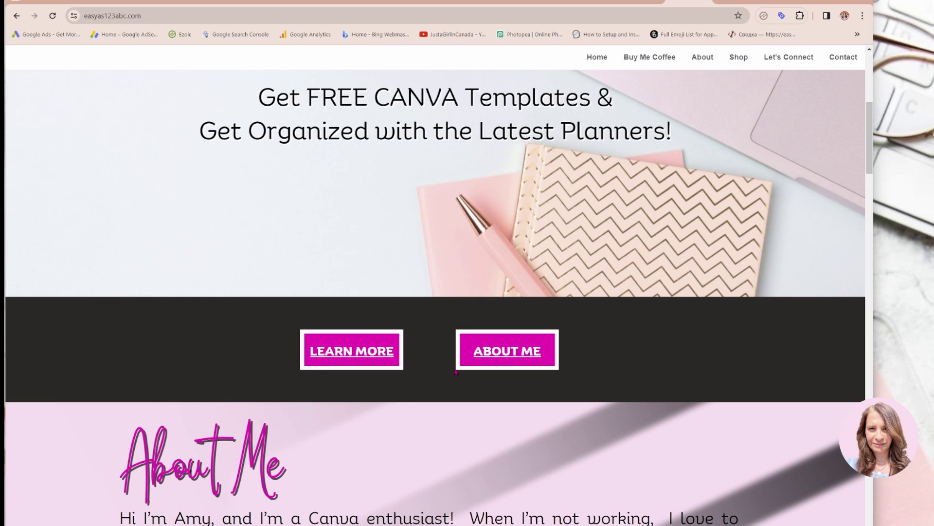
left_click(493, 348)
scroll(361, 294, "down", 5)
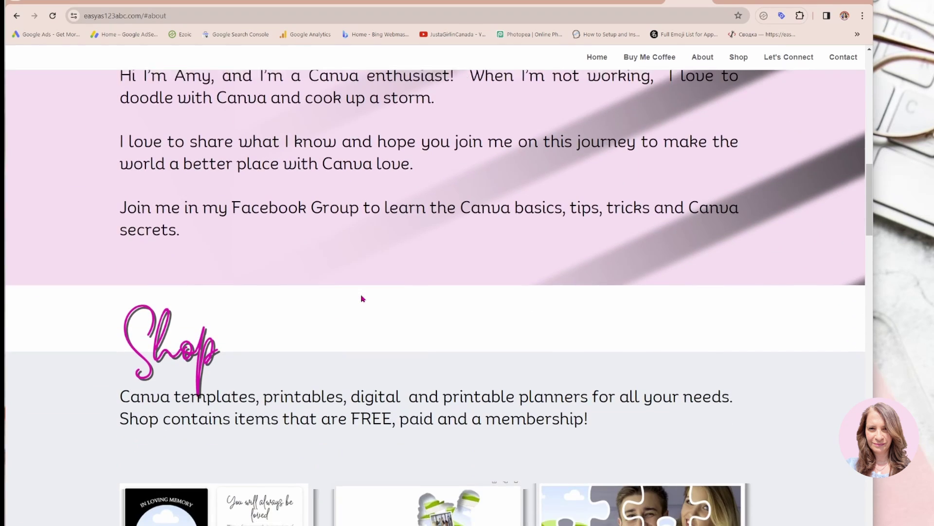
scroll(189, 405, "down", 2)
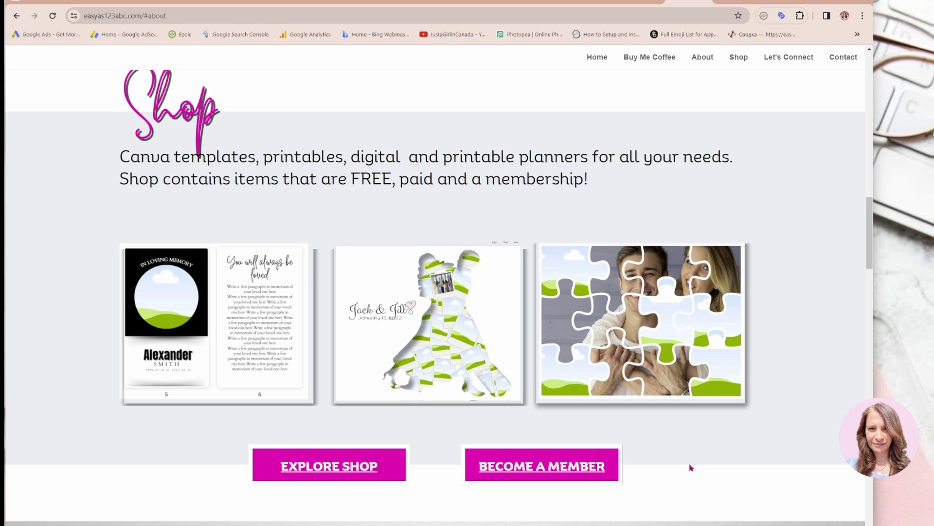
Scroll through the Shop, tutorials, coaching, Let's Connect and Contact sections.
scroll(691, 467, "down", 4)
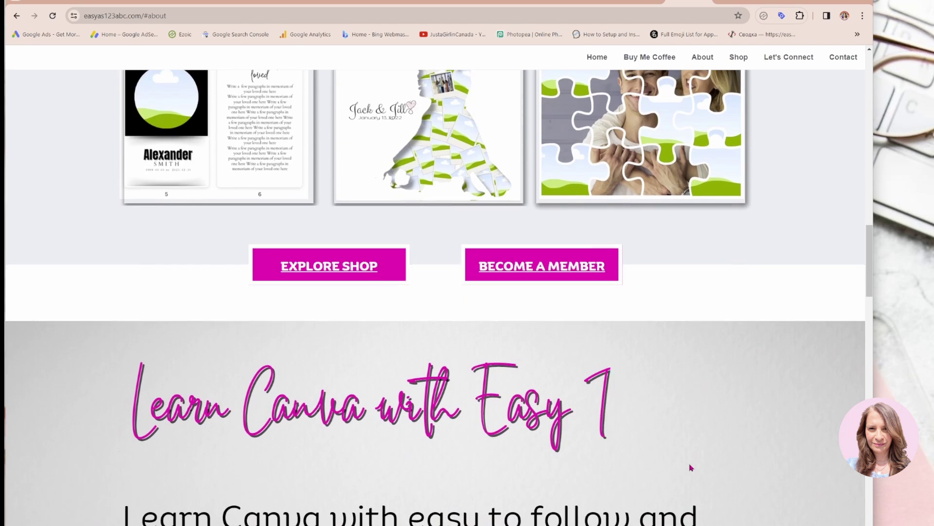
scroll(690, 468, "down", 5)
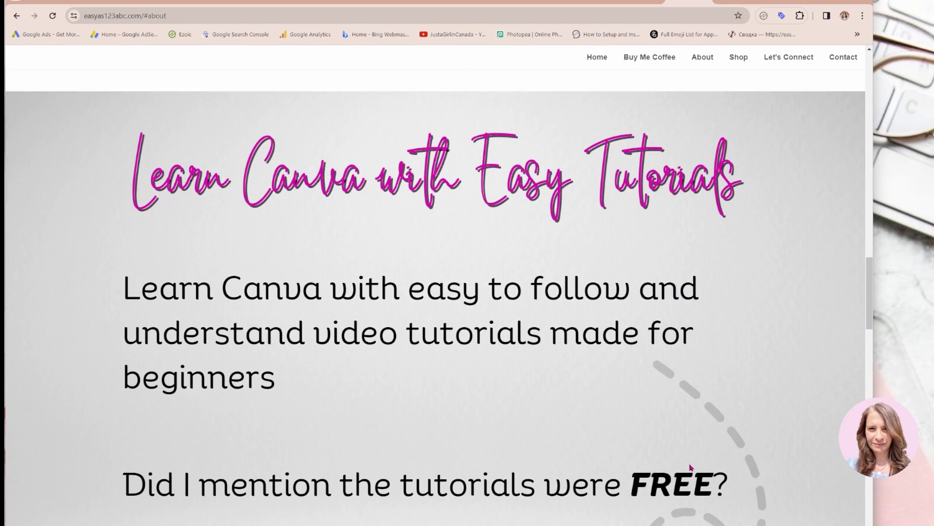
scroll(690, 467, "down", 3)
scroll(690, 468, "up", 2)
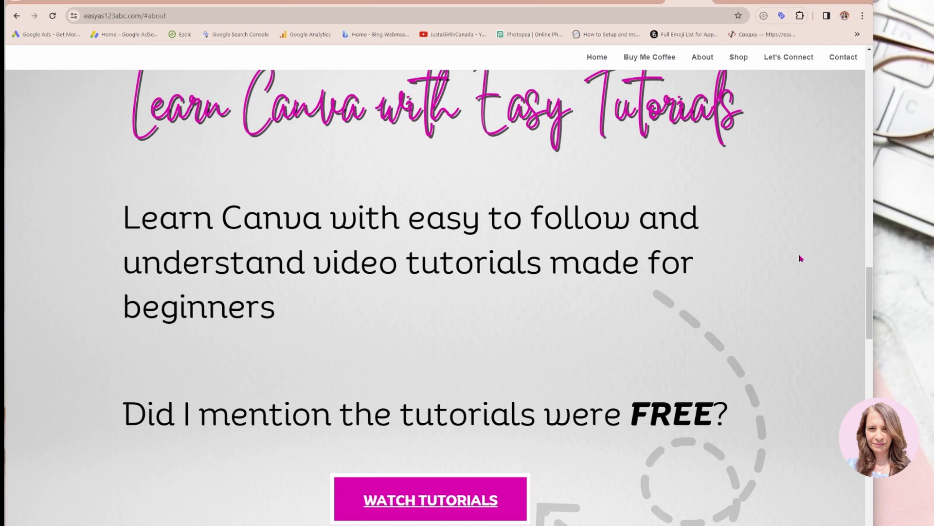
scroll(801, 259, "up", 1)
scroll(801, 258, "down", 1)
scroll(555, 465, "down", 9)
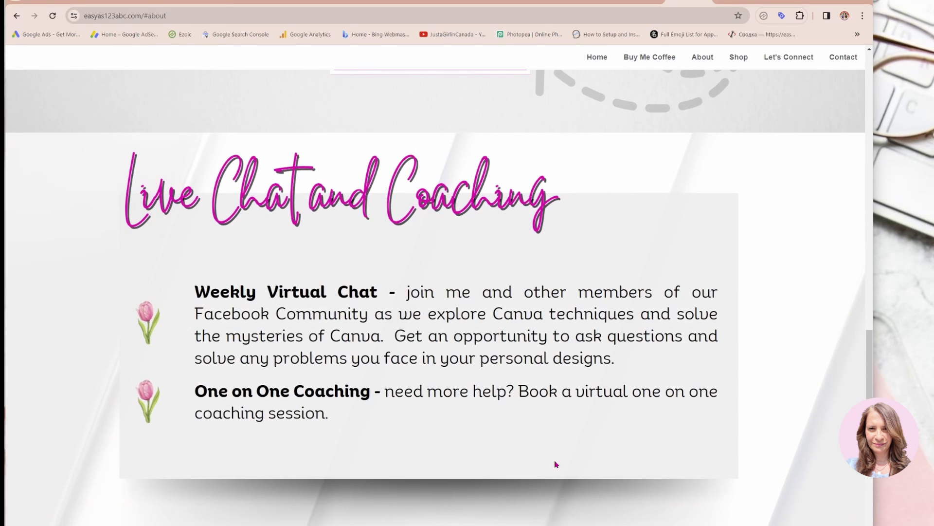
scroll(555, 465, "down", 2)
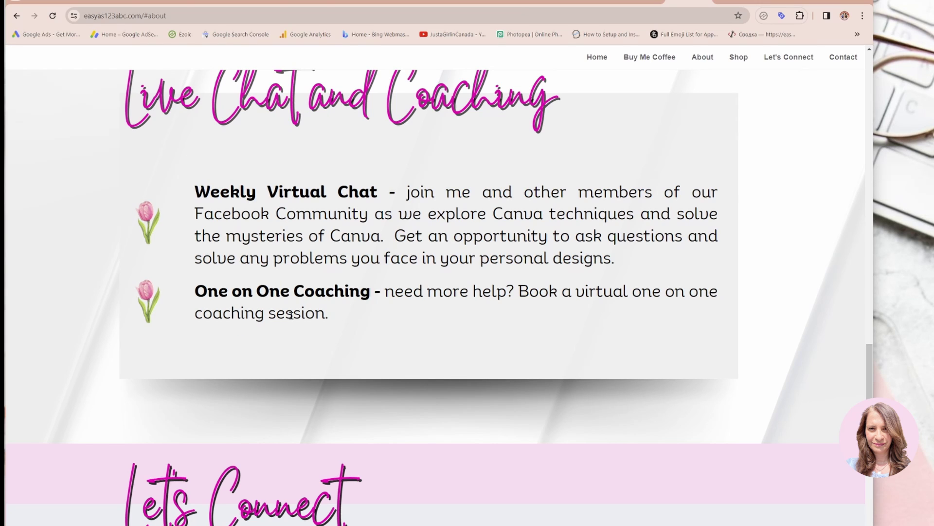
scroll(486, 326, "down", 6)
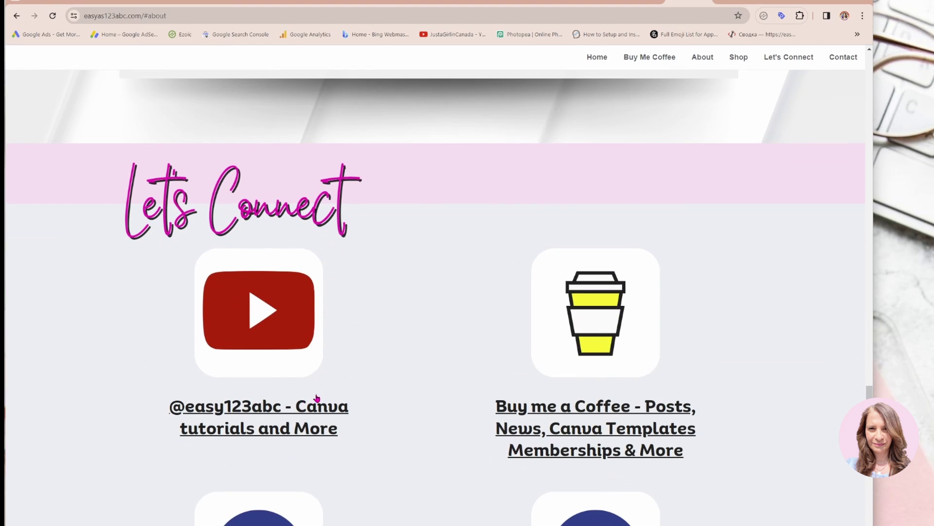
scroll(319, 399, "down", 8)
scroll(333, 396, "down", 5)
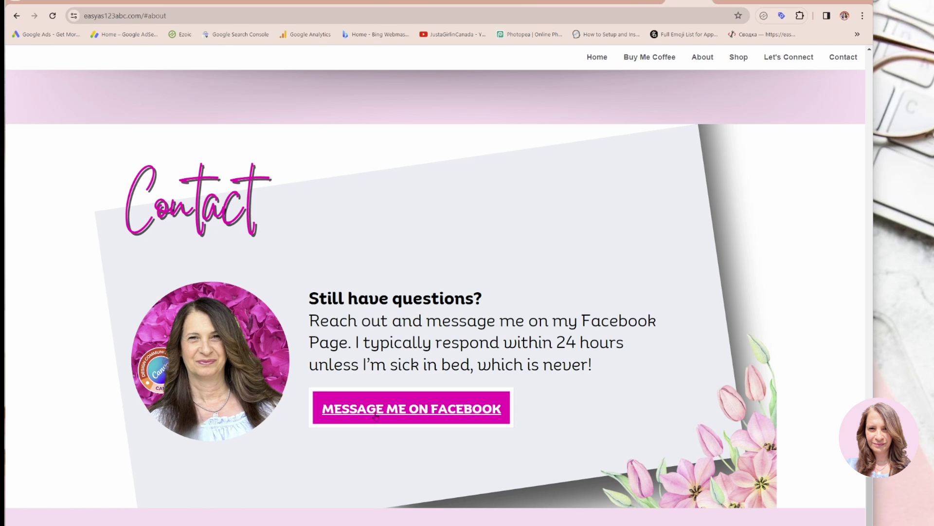
scroll(549, 393, "down", 1)
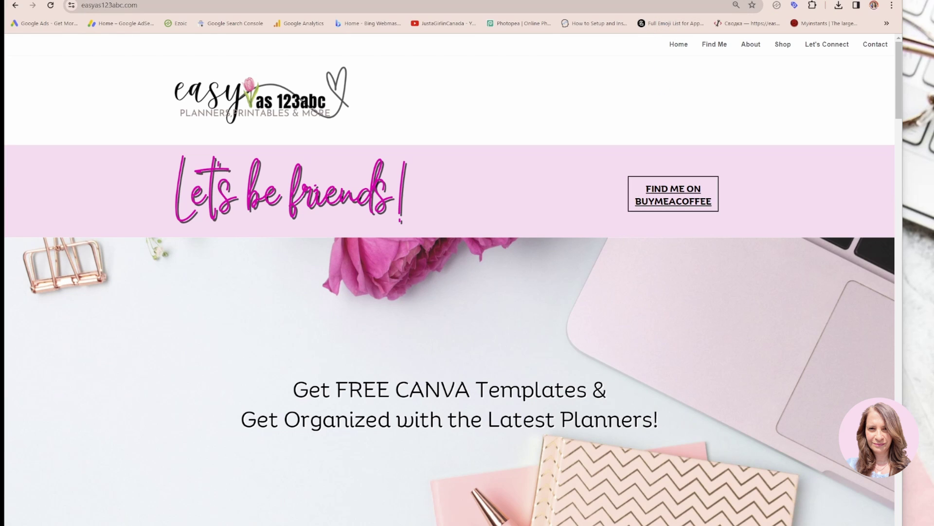
Return to the Easyas123abc design editor and open its Publish Website settings for easyas123abc.com.
key("ctrl+shift+a")
key("Return")
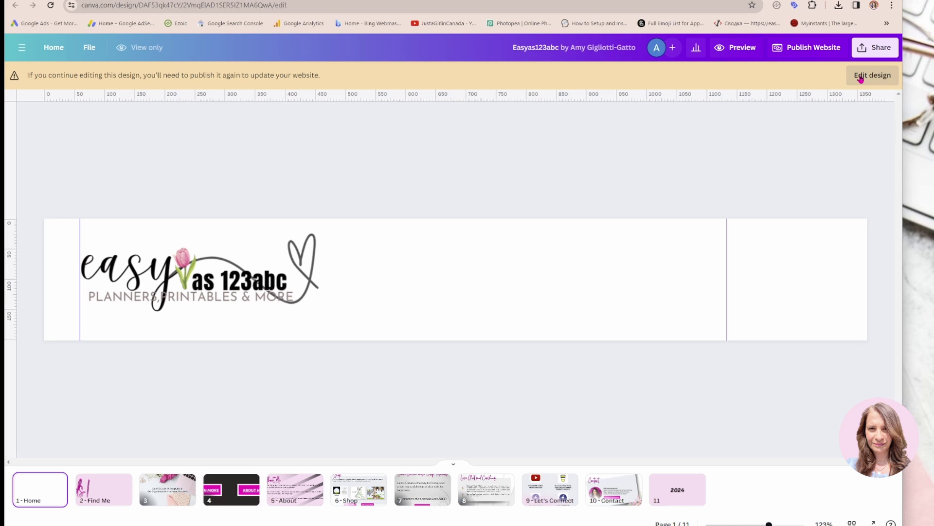
scroll(278, 324, "down", 3)
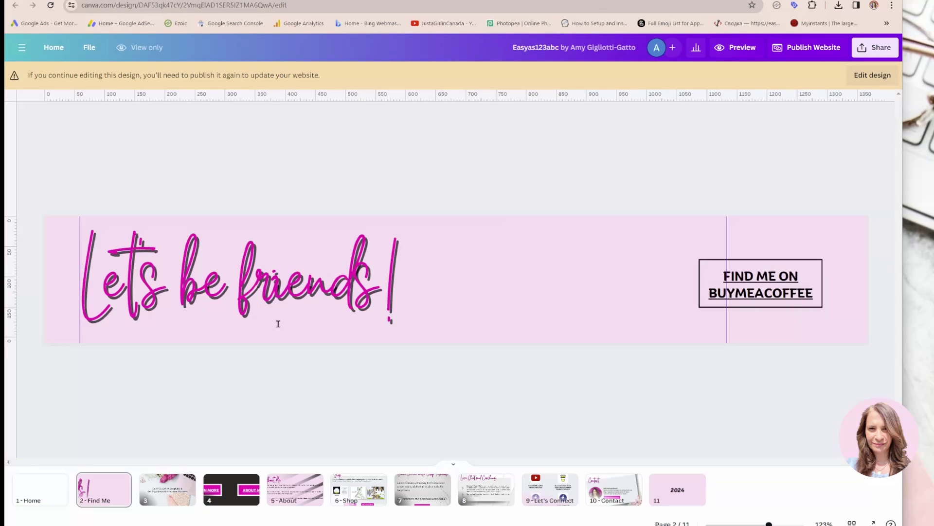
scroll(278, 324, "down", 9)
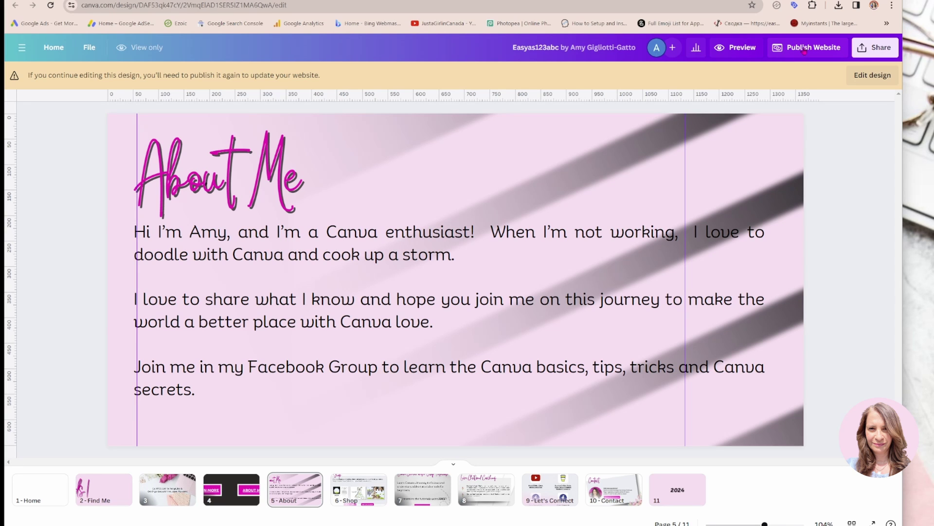
left_click(804, 49)
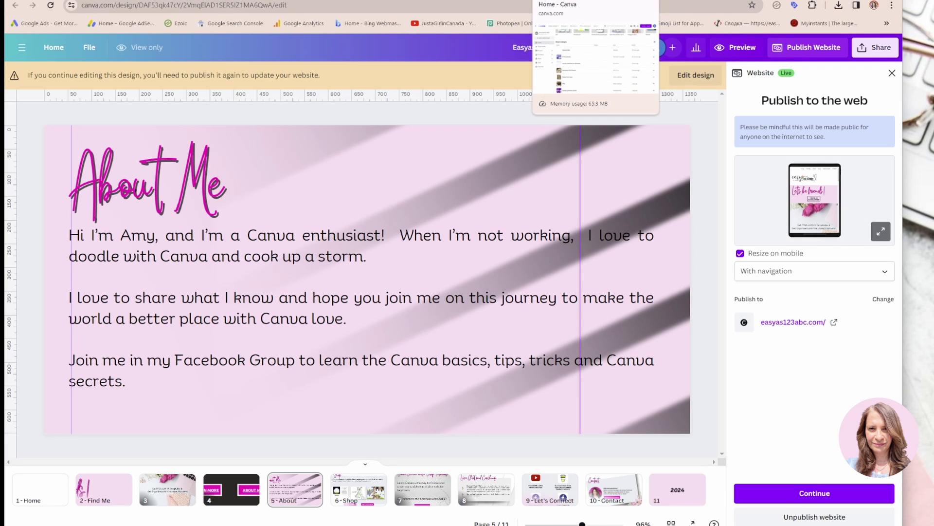
From the Canva home, open Settings > Domains to see the connected easyas123abc.com domain.
left_click(565, 0)
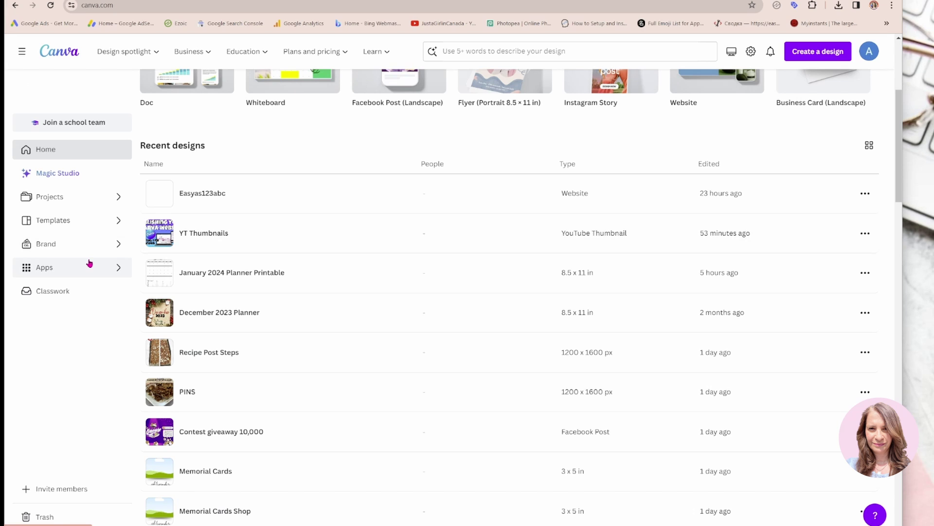
scroll(90, 264, "up", 3)
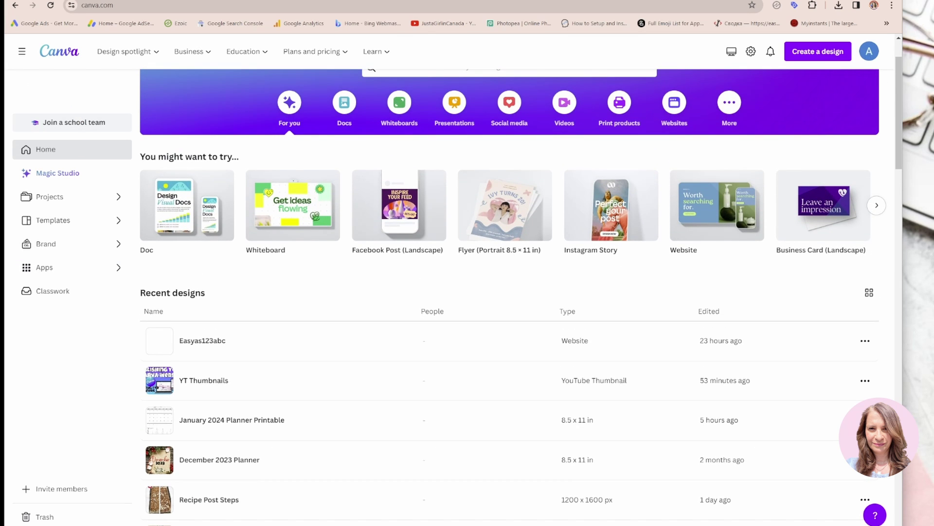
scroll(511, 195, "up", 2)
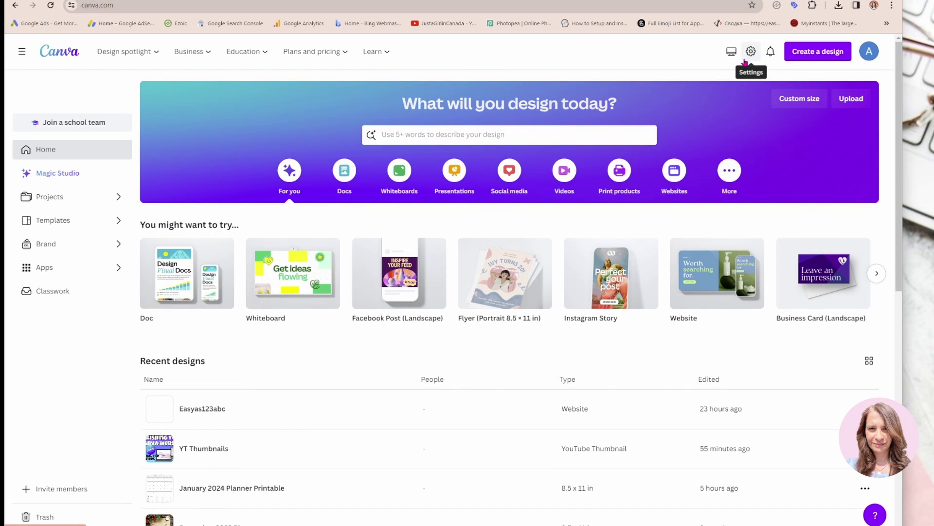
left_click(751, 53)
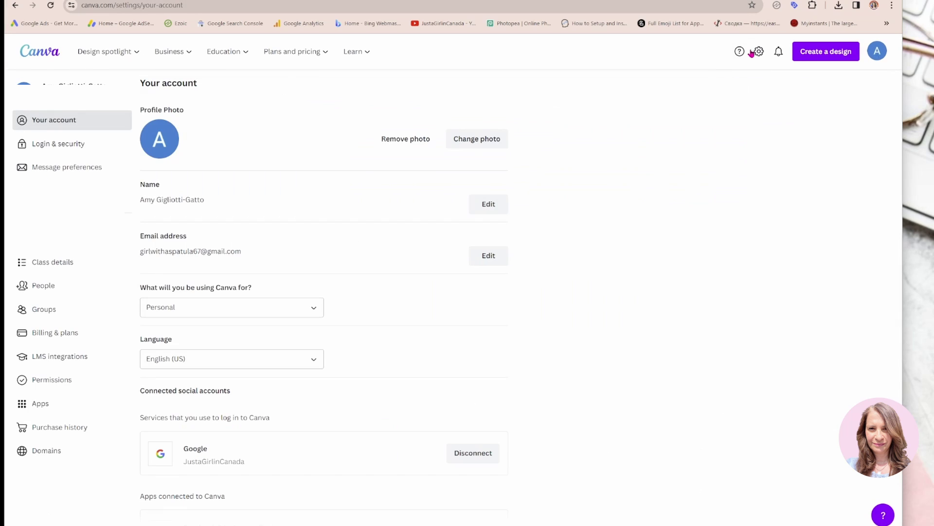
left_click(30, 456)
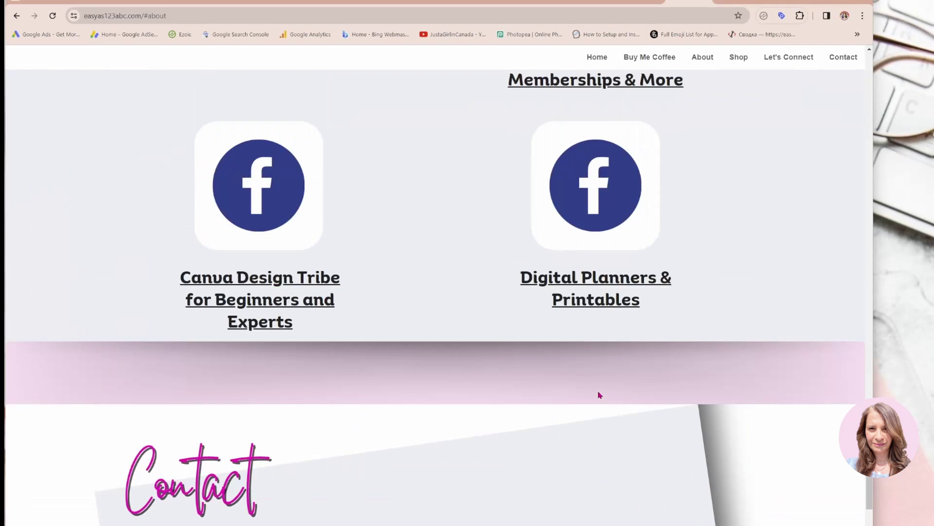
scroll(599, 394, "up", 15)
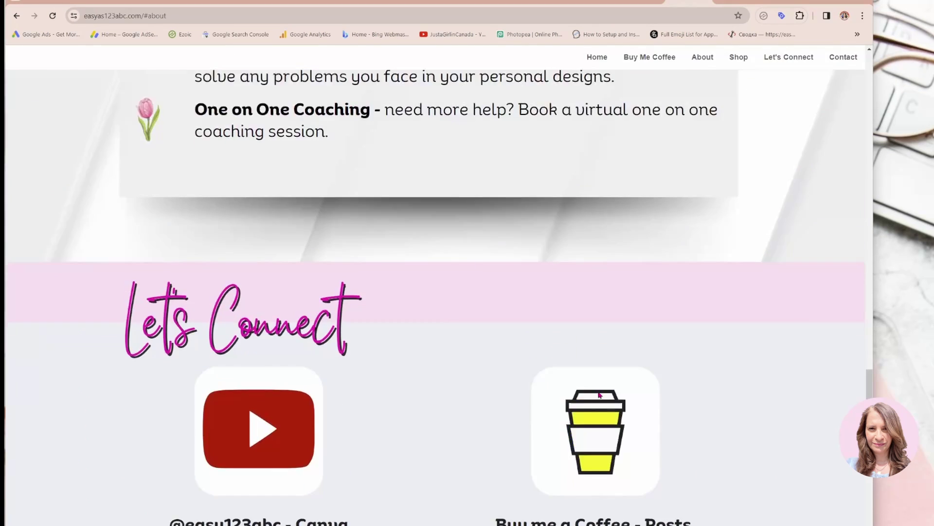
scroll(600, 395, "up", 20)
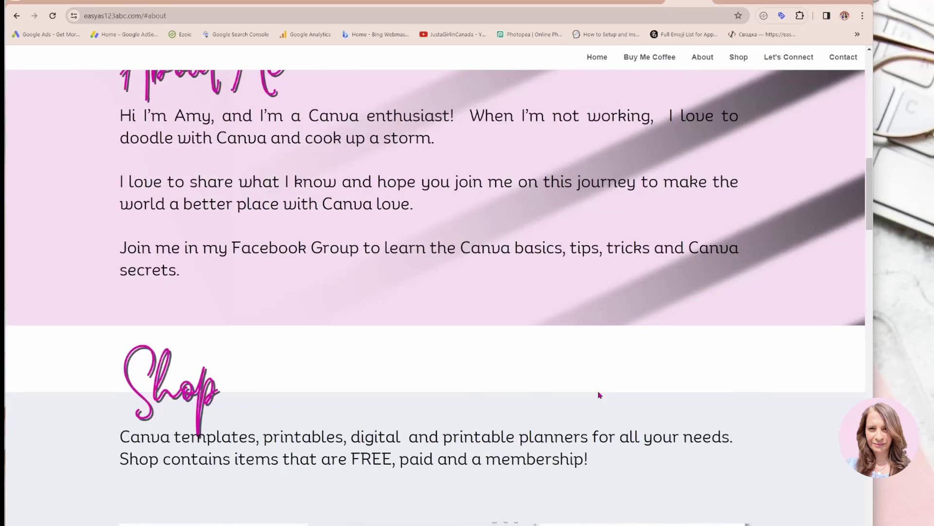